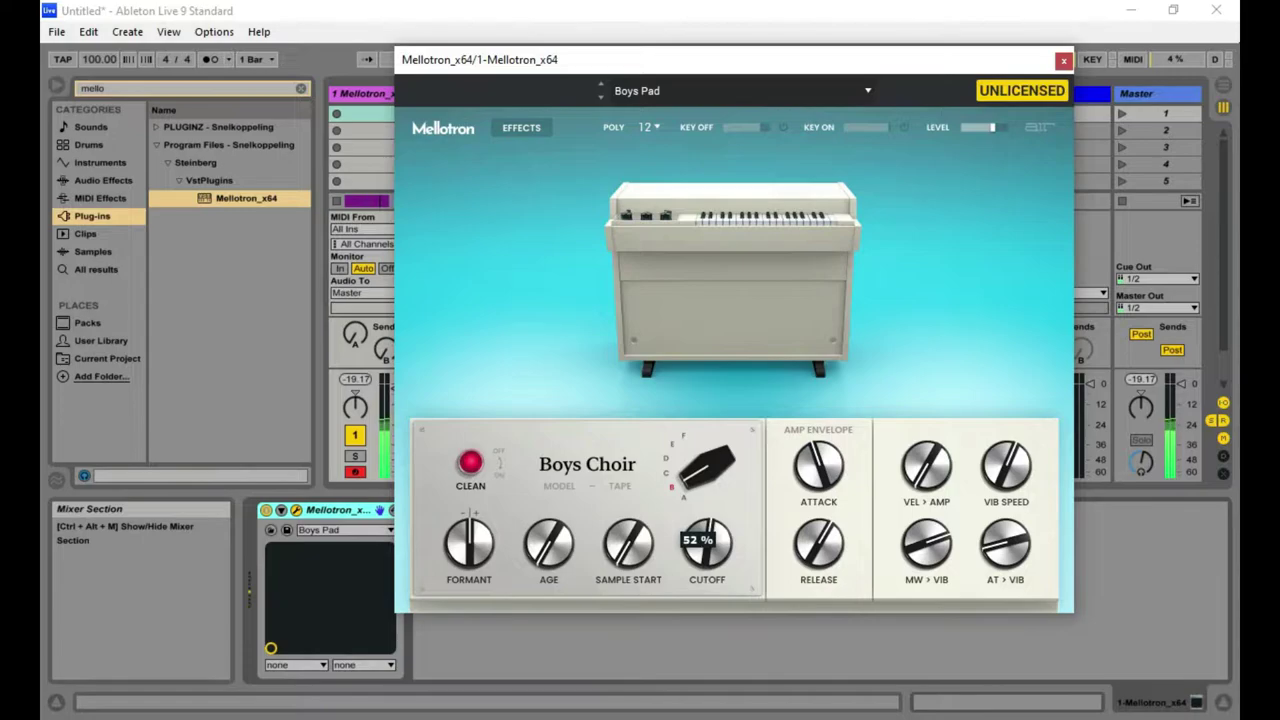
Step: Turn up the Mellotron's Formant control and set Age to 71 %
drag(469, 543, 469, 525)
mouse_move(549, 543)
mouse_down()
mouse_move(549, 572)
mouse_move(549, 534)
mouse_up()
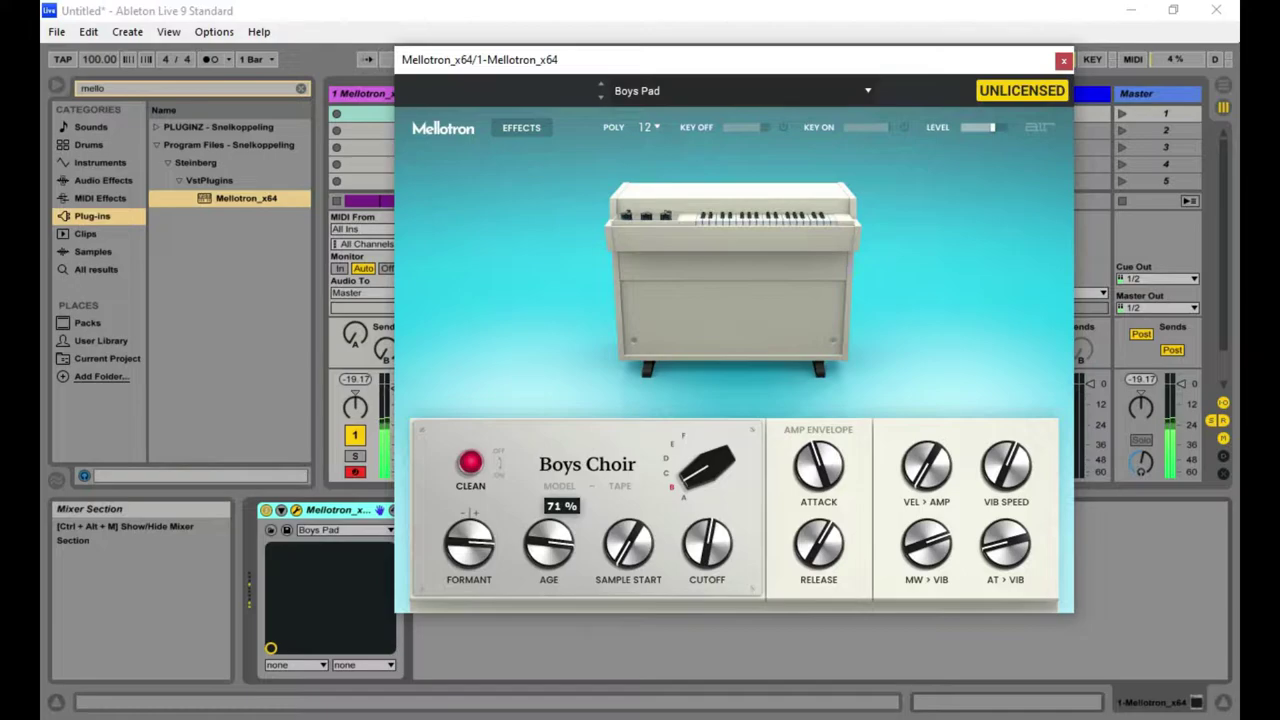
drag(549, 534, 728, 561)
Step: Switch the Mellotron's tape selector through Flutes, Violins 1, Violins 2 and Violin, positions C to F
click(708, 465)
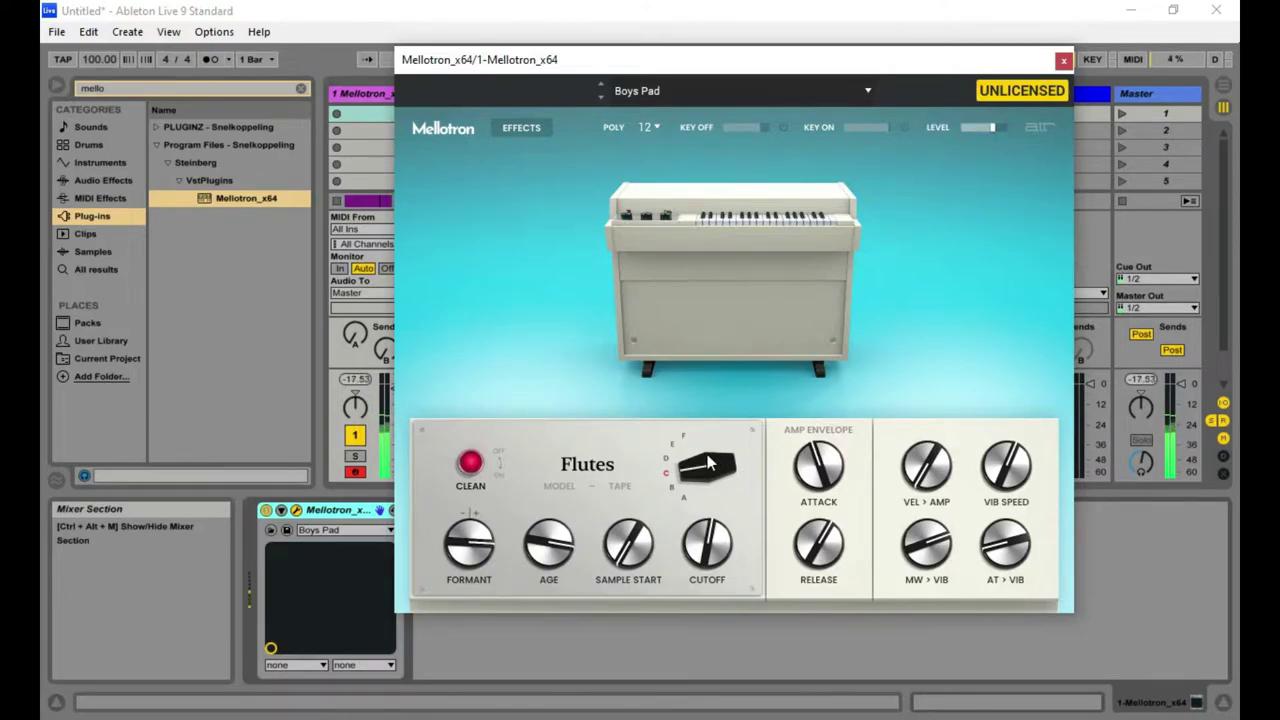
drag(708, 463, 706, 440)
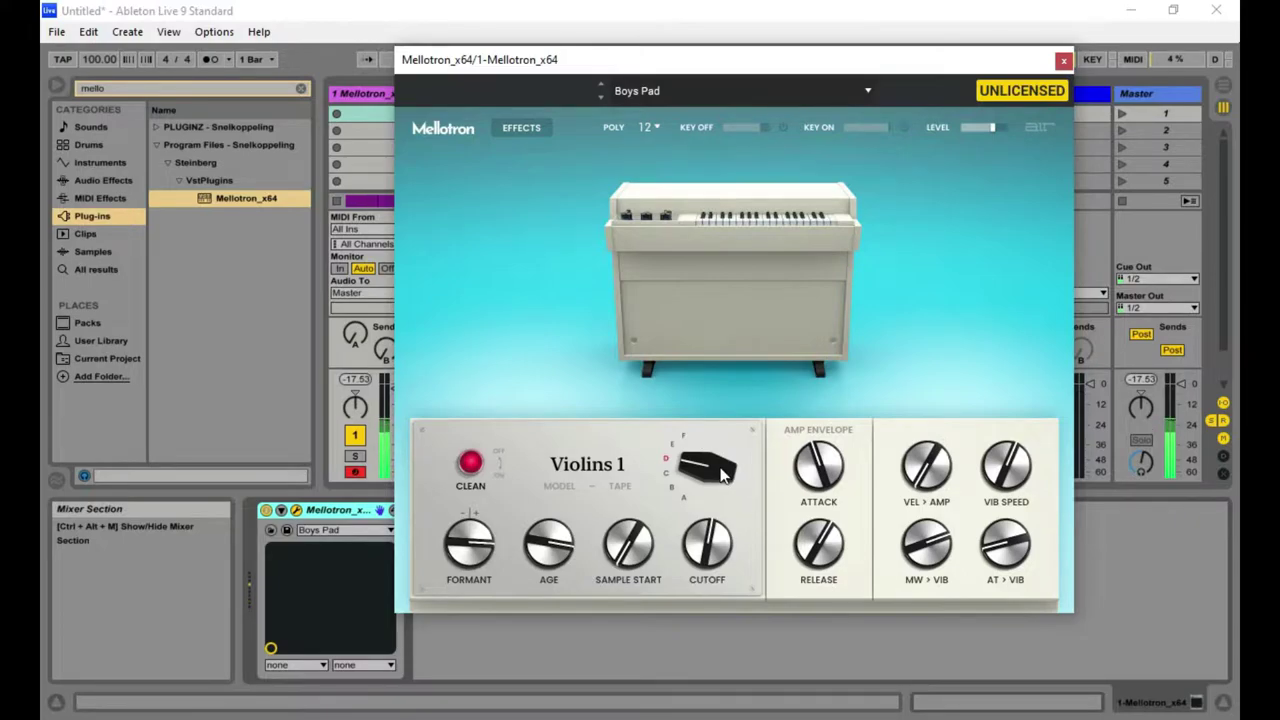
drag(722, 473, 720, 434)
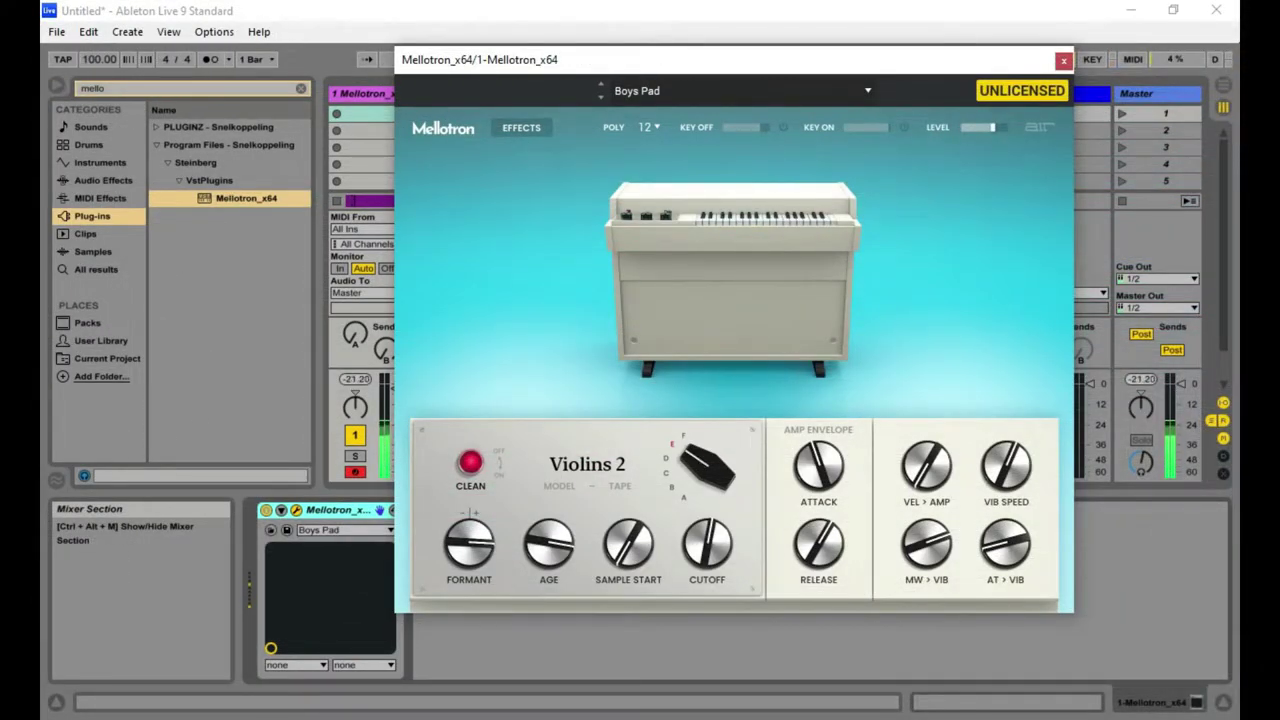
drag(697, 463, 697, 440)
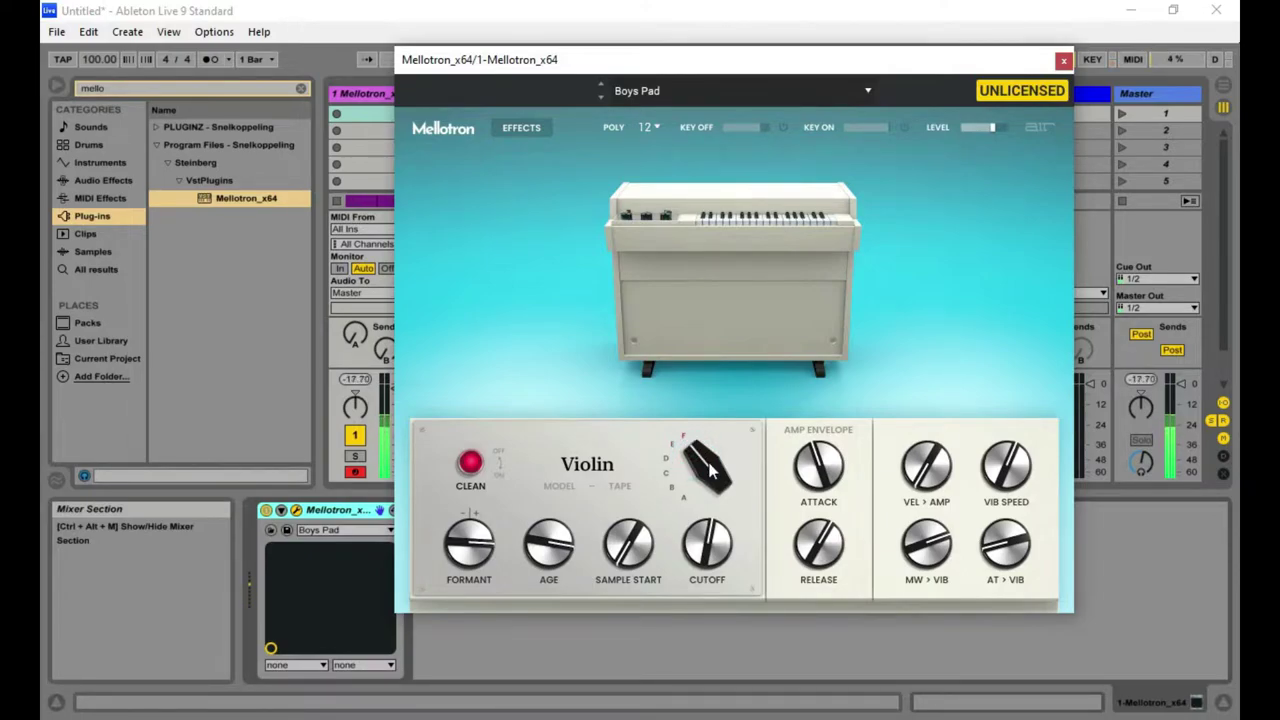
Step: Turn the tape selector back to Flutes, try Violins 1 again, and return it to Boys Choir at position B
drag(710, 468, 710, 556)
drag(706, 483, 705, 434)
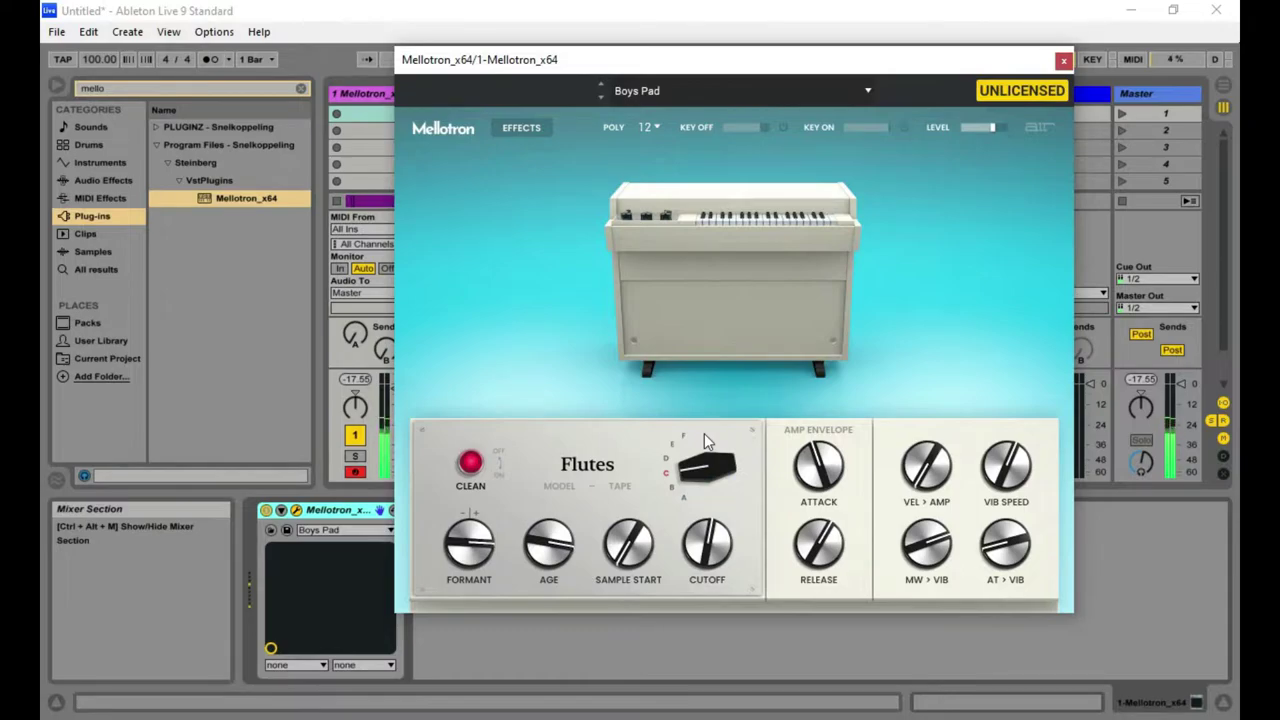
drag(707, 467, 707, 445)
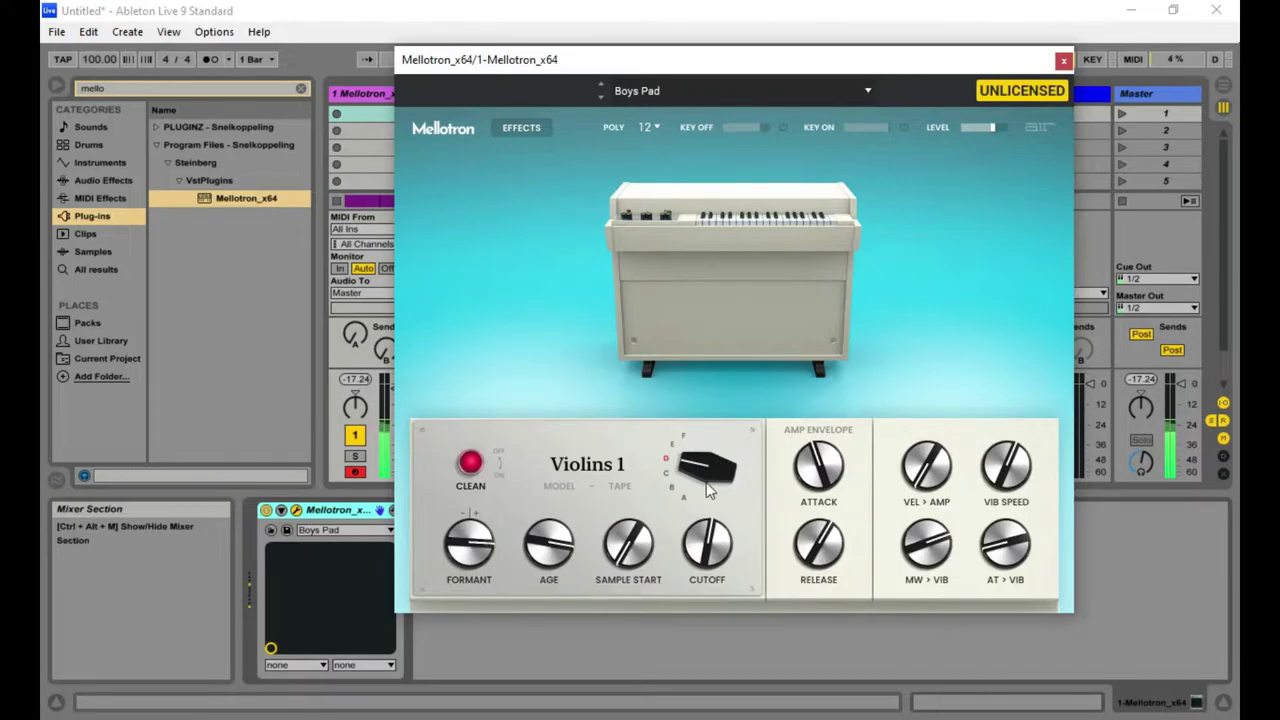
drag(700, 481, 700, 520)
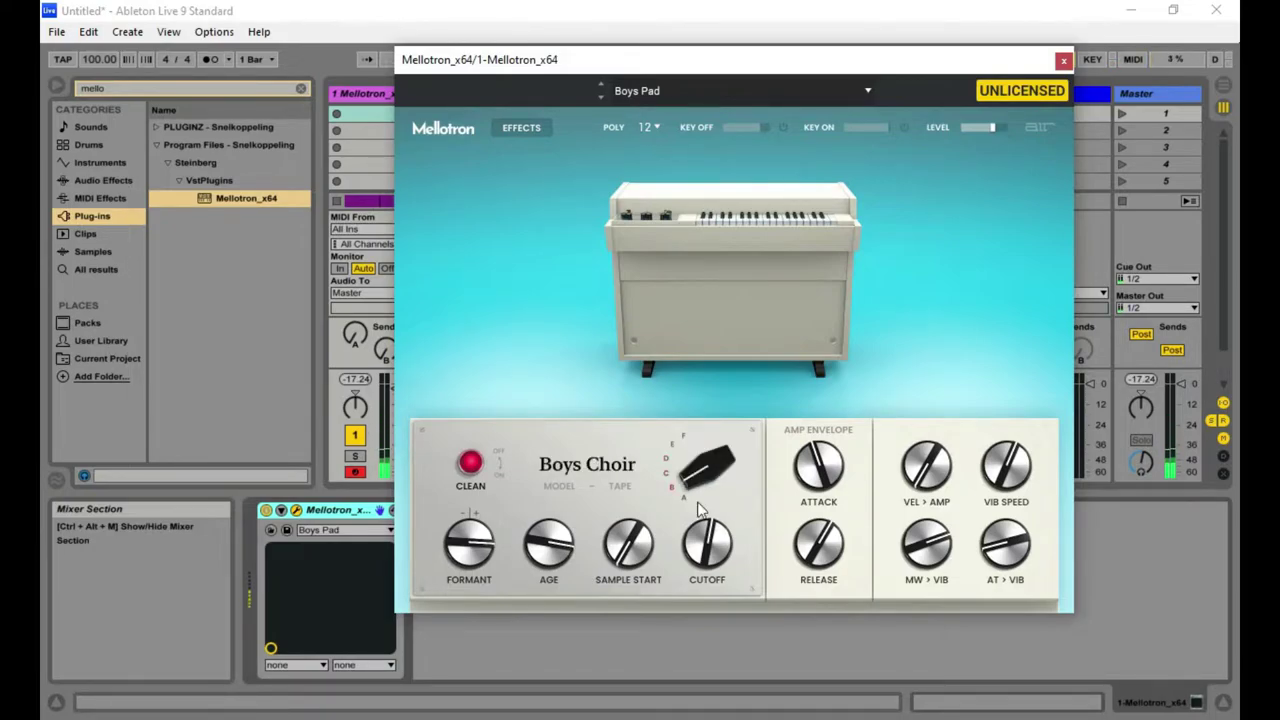
Step: Adjust the vibrato speed, velocity-to-amp and aftertouch-to-vibrato controls of the Mellotron
drag(1022, 490, 1022, 455)
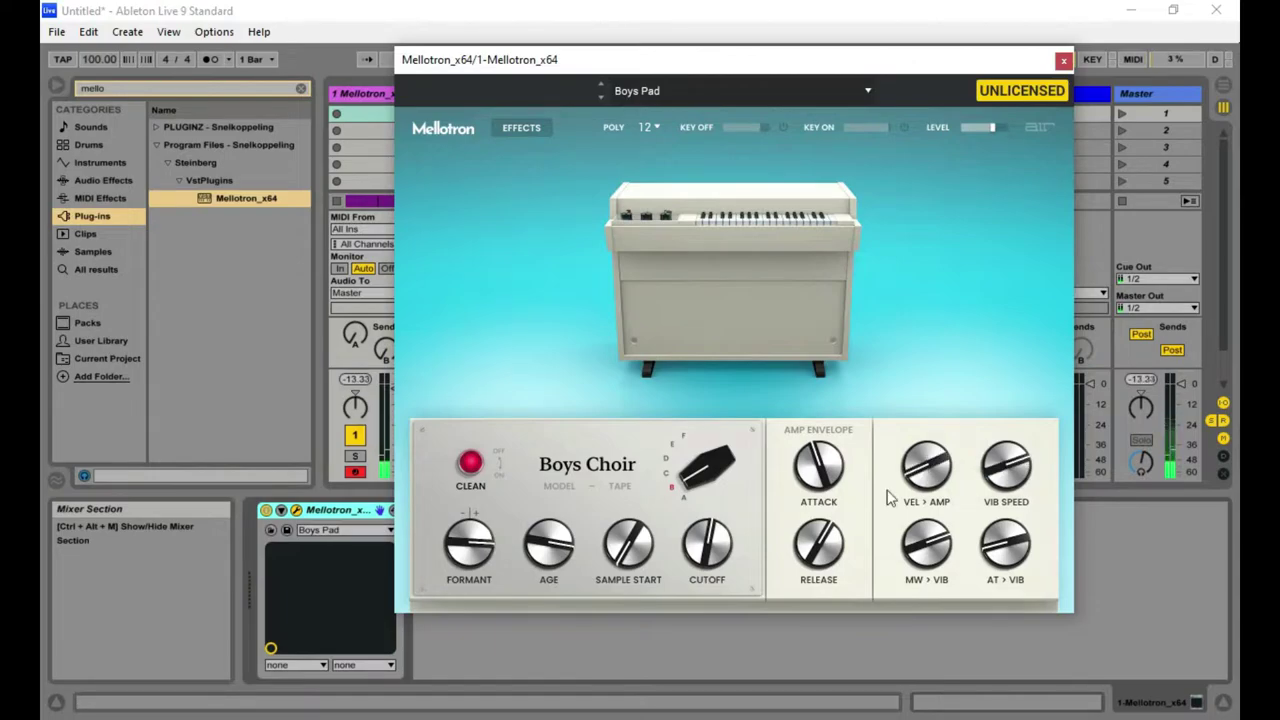
mouse_move(910, 488)
mouse_down()
mouse_move(910, 465)
mouse_move(910, 494)
mouse_up()
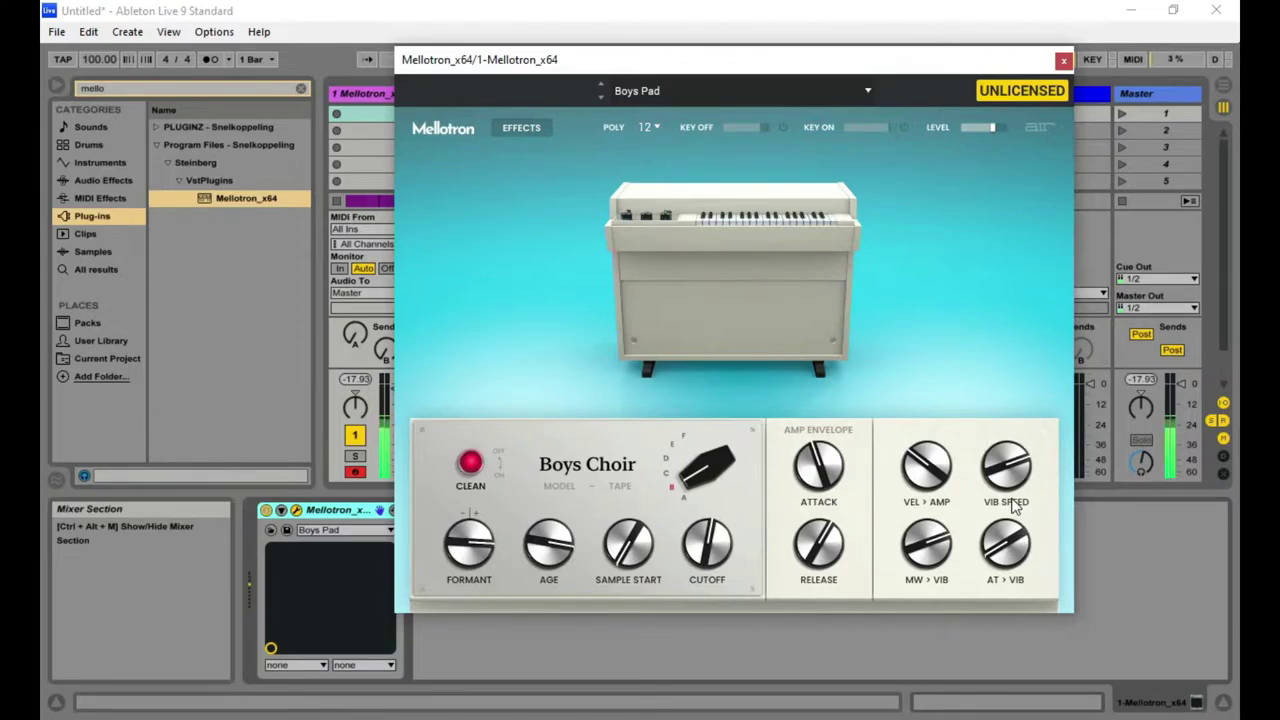
Step: Load the Retro Strings preset, followed by the 8 Voice Choir preset from the 8 Voice Choir group
click(678, 92)
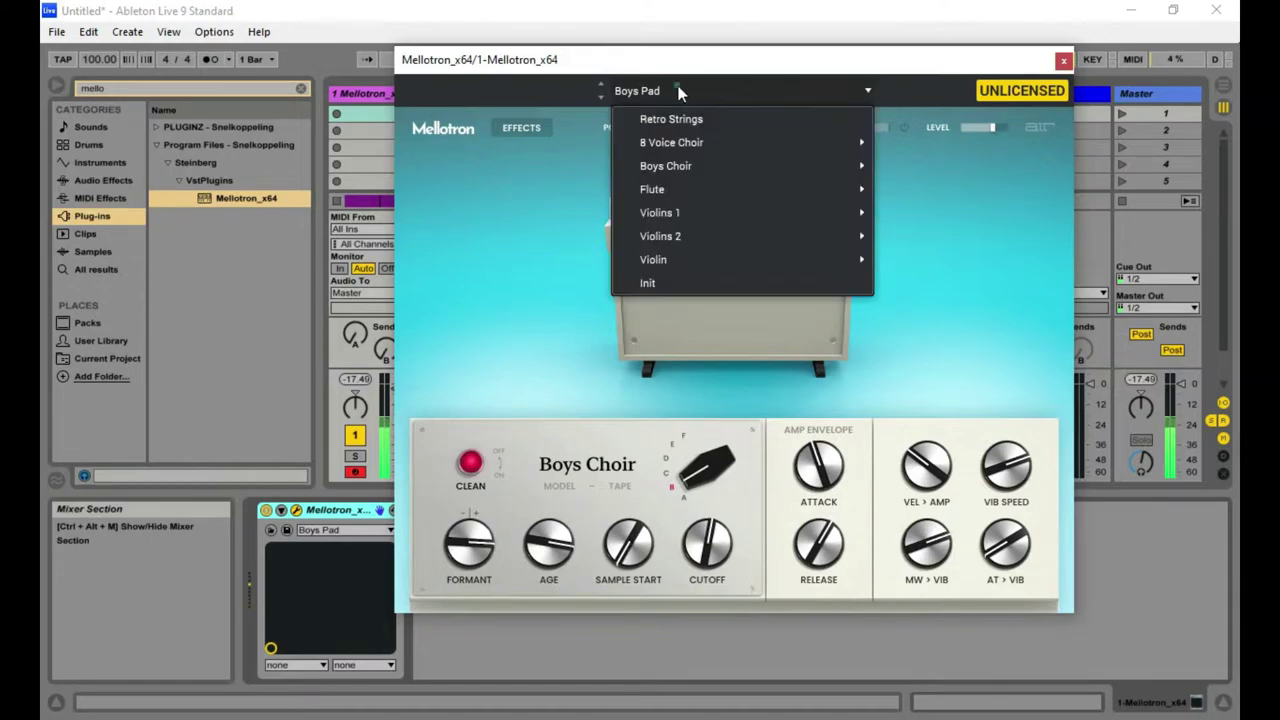
click(713, 126)
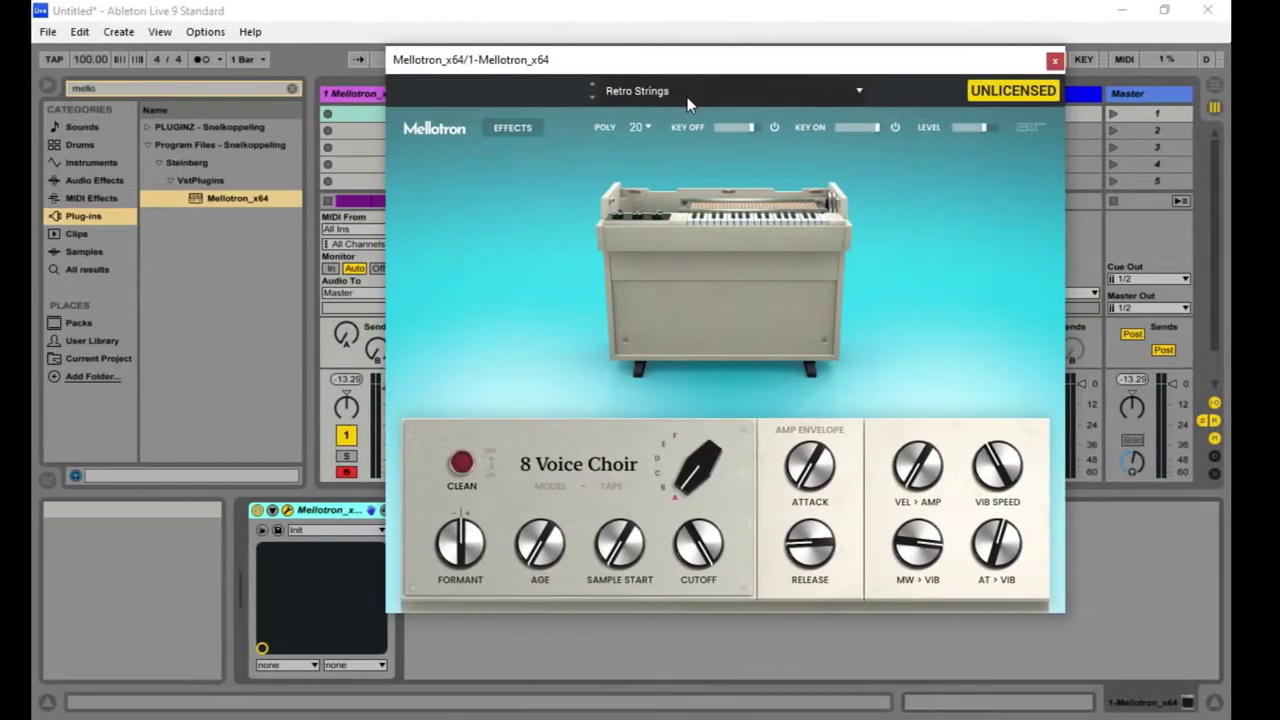
click(676, 92)
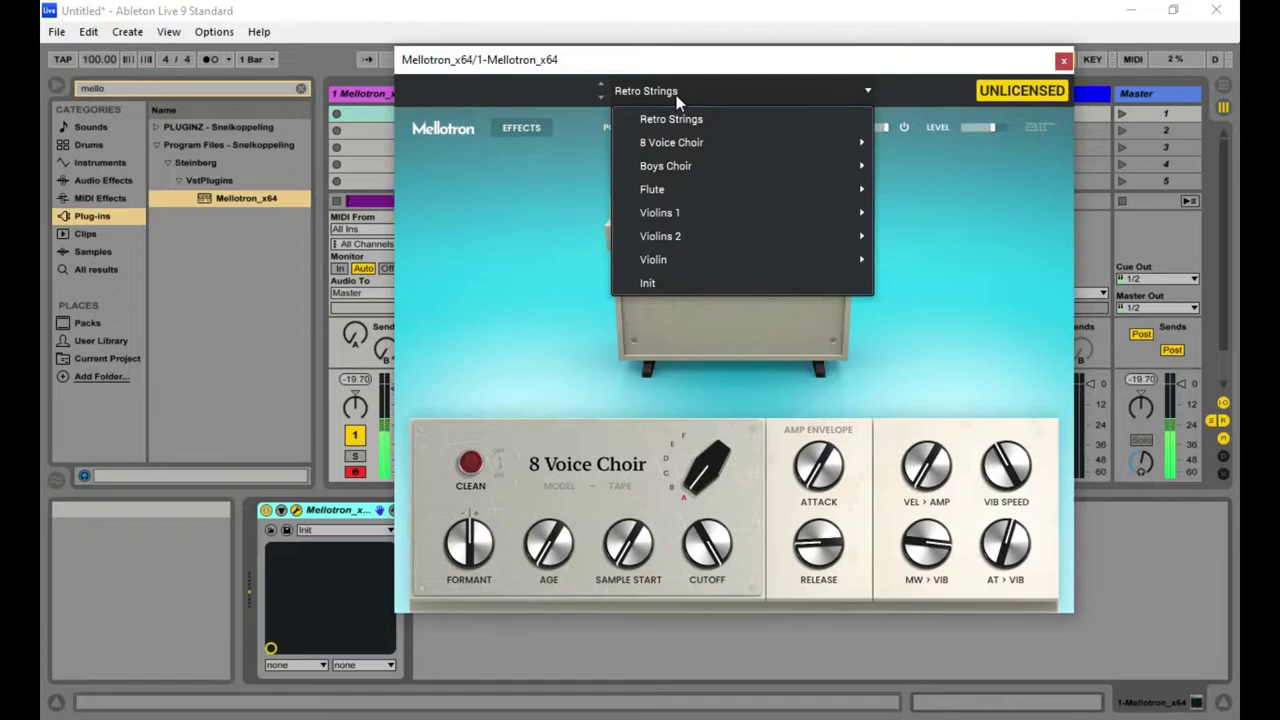
mouse_move(731, 147)
click(908, 144)
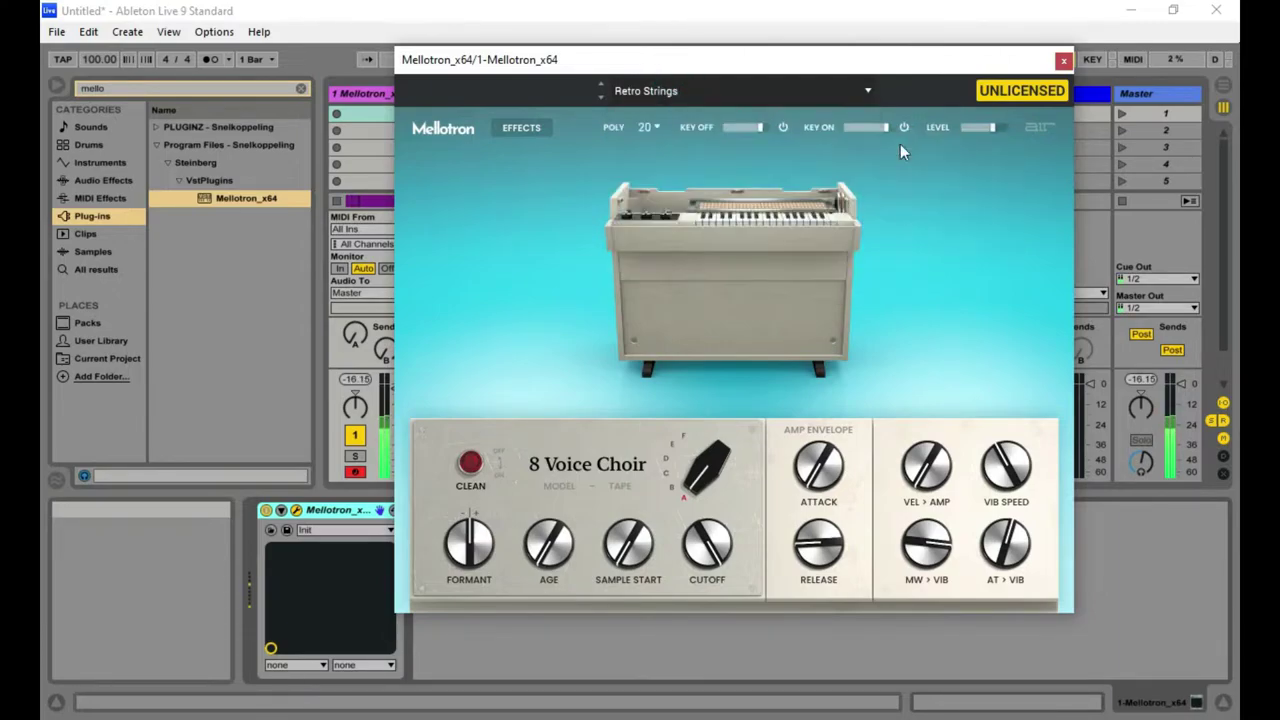
Step: Try the 8 Voice Pad and Gramophone Choir presets from the 8 Voice Choir group
click(659, 98)
mouse_move(720, 143)
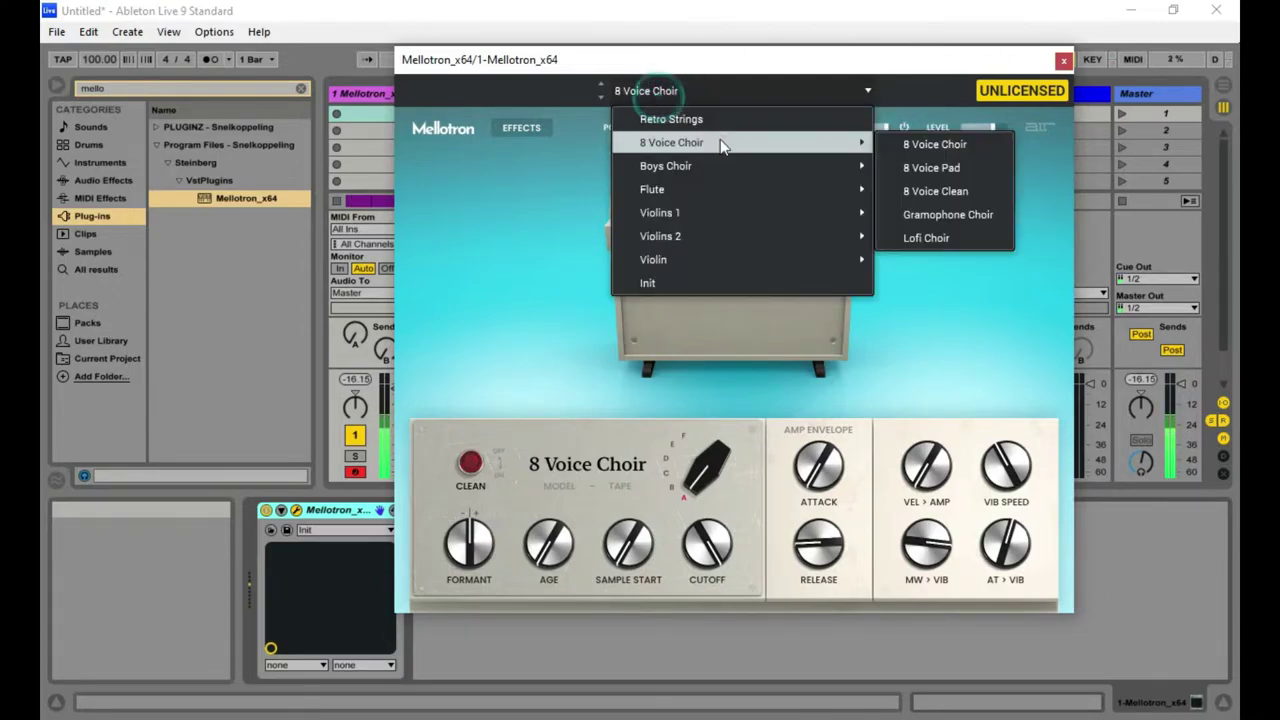
click(927, 168)
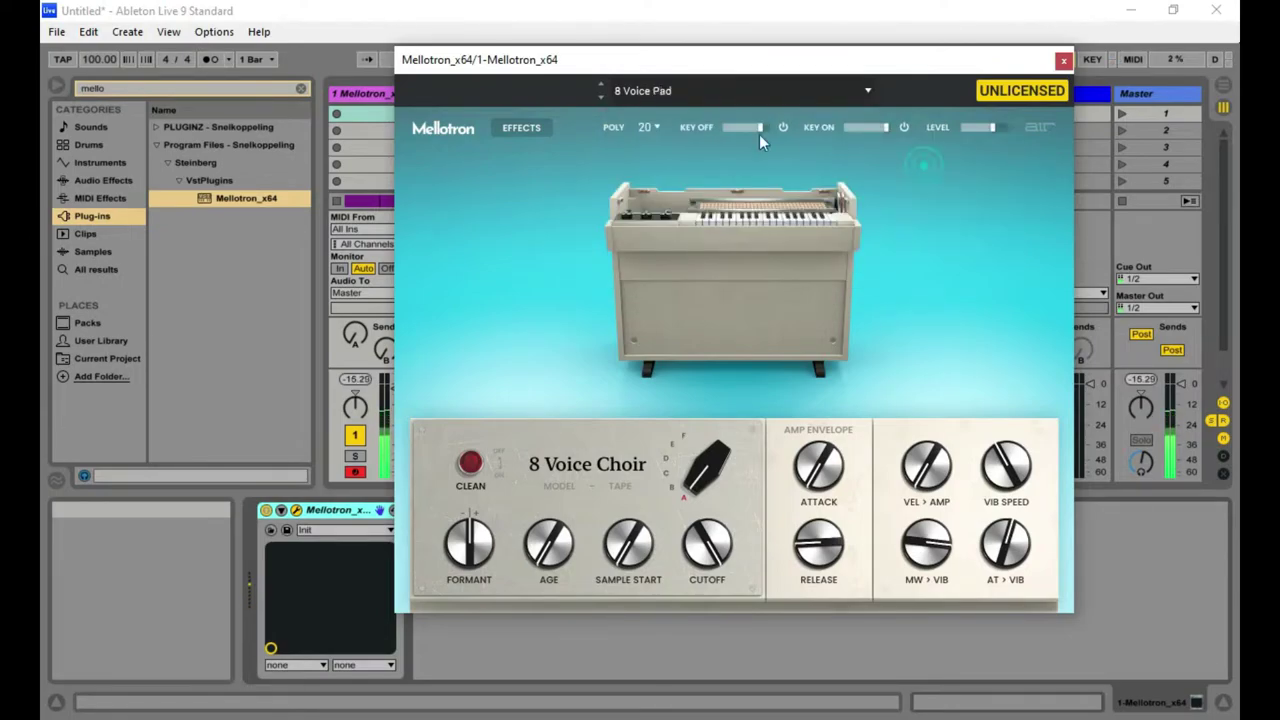
click(686, 96)
mouse_move(793, 148)
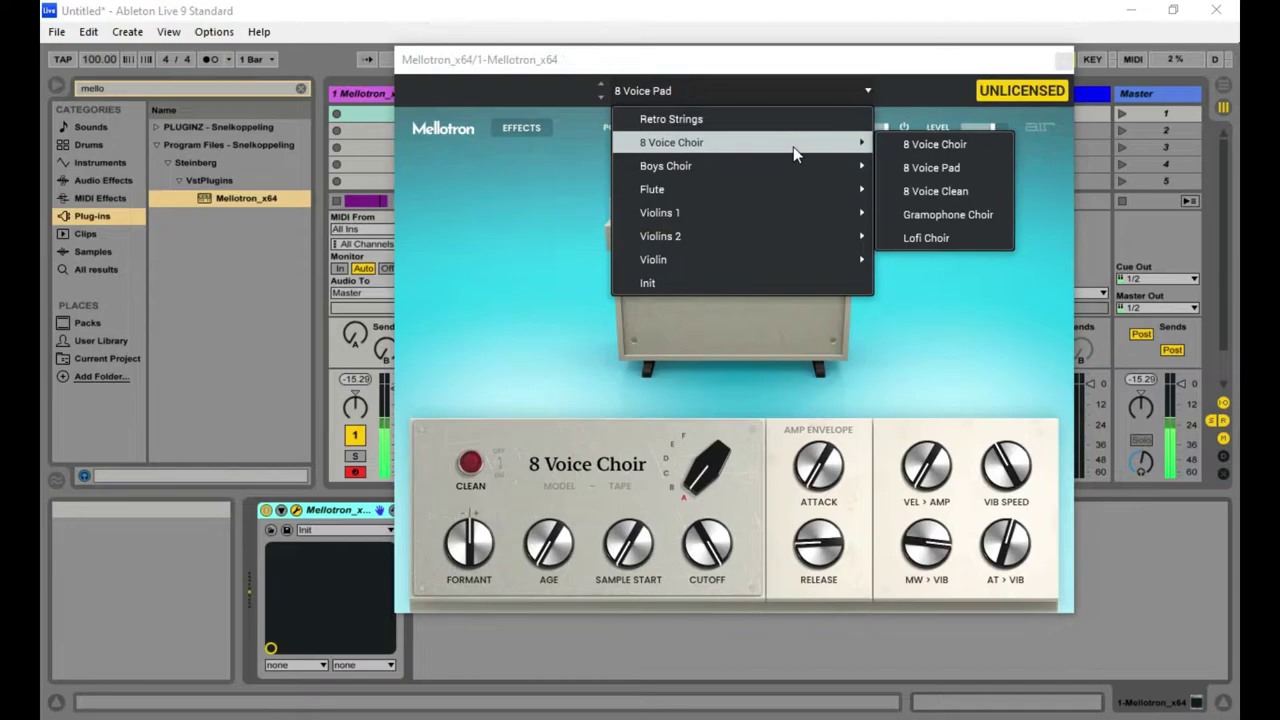
click(958, 215)
Step: Try the Boys Choir and Boys Pad presets from the Boys Choir group
click(684, 92)
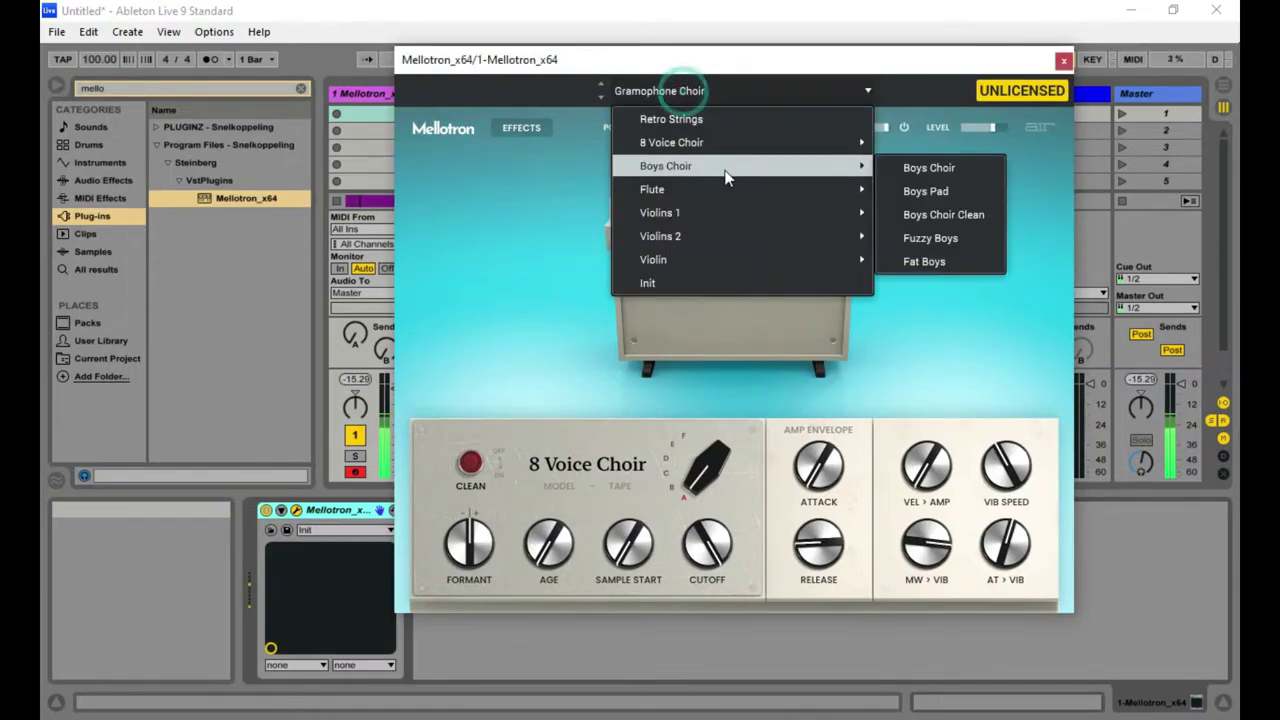
mouse_move(722, 152)
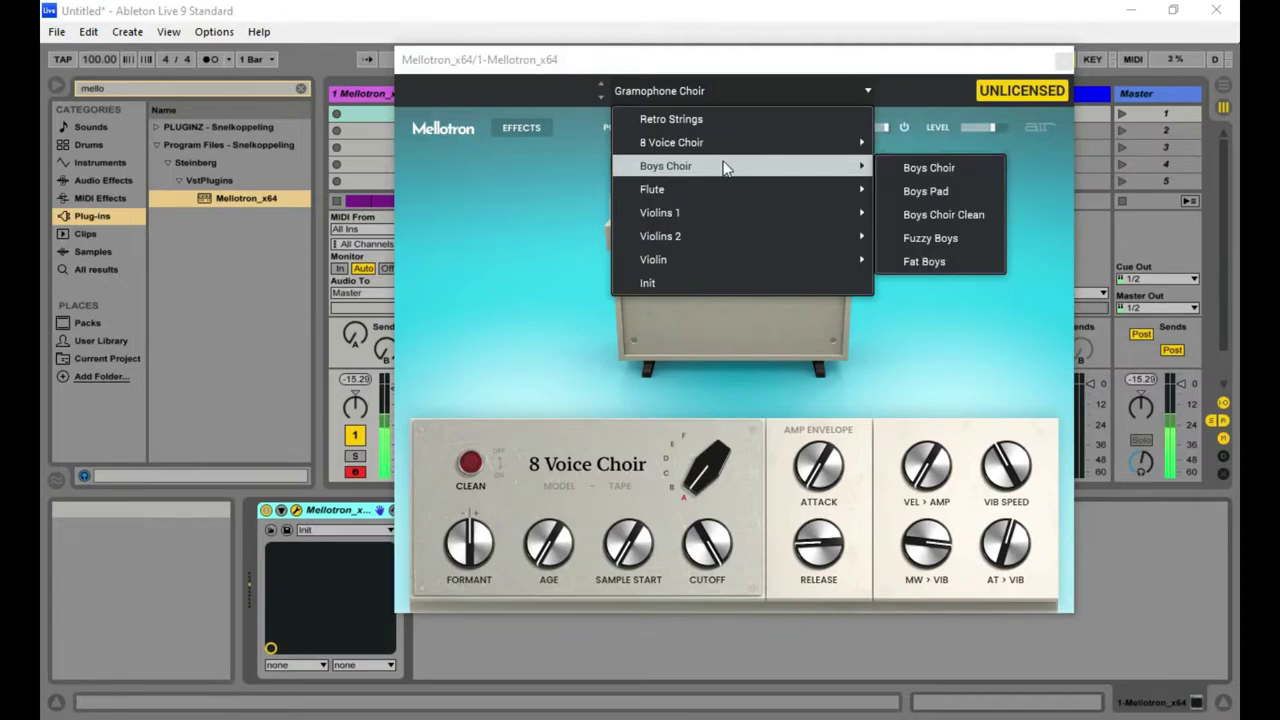
click(905, 167)
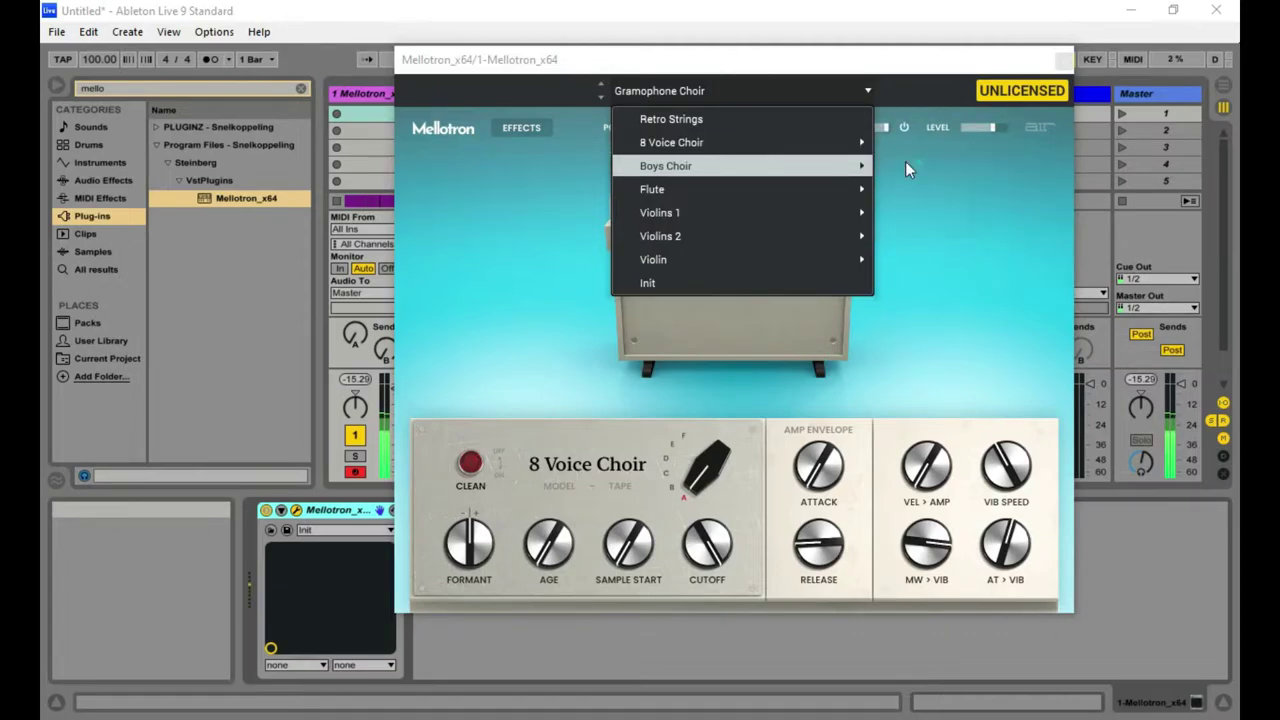
click(689, 97)
mouse_move(718, 164)
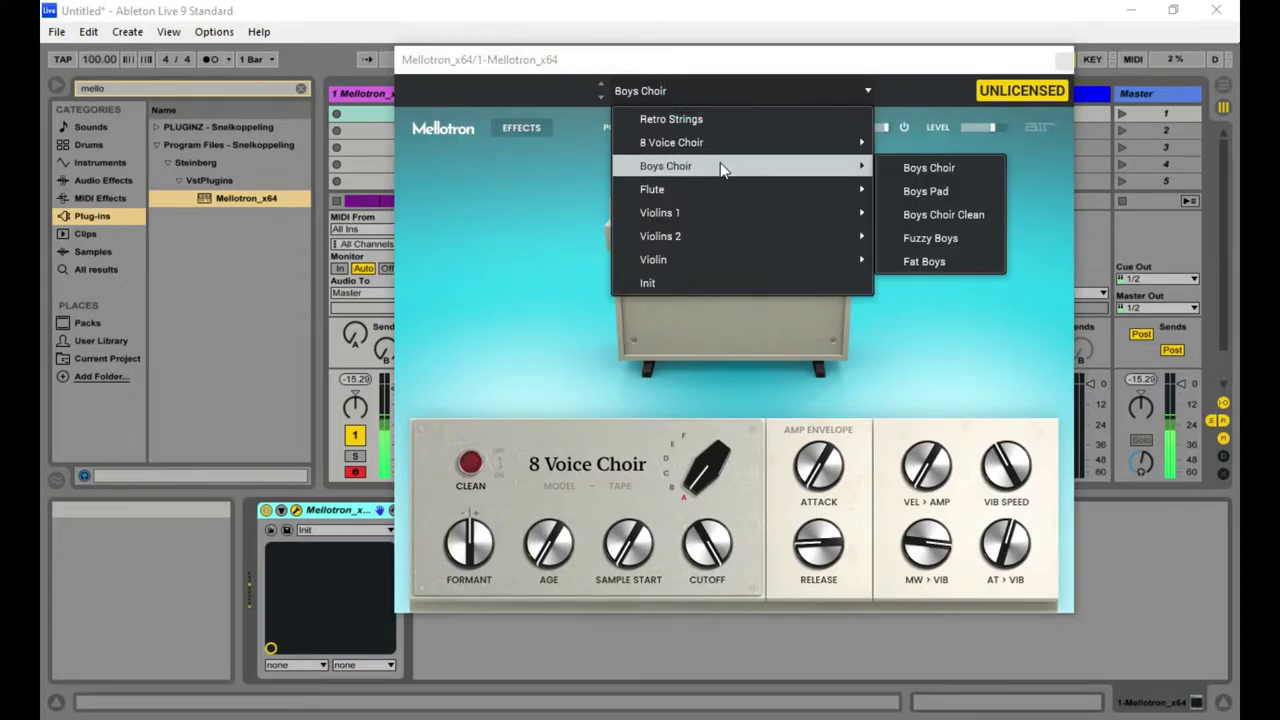
click(919, 193)
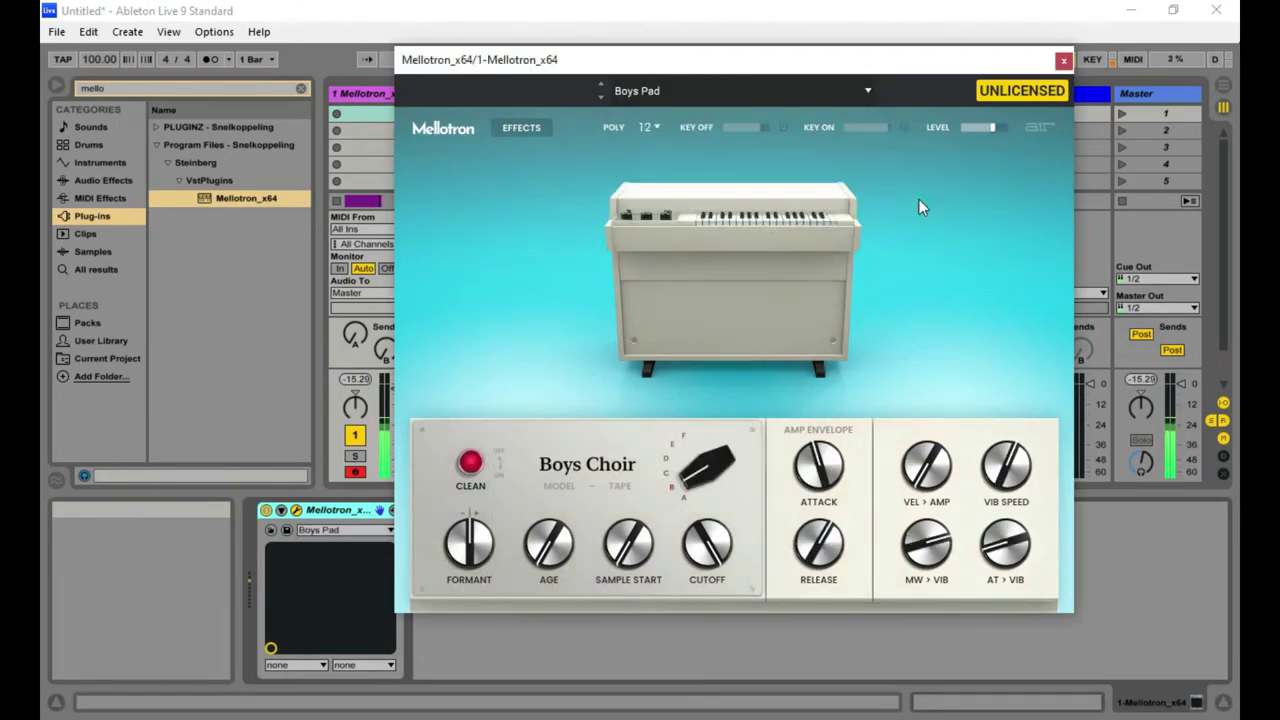
Step: Load the Boys Choir Clean preset from the Boys Choir group
click(648, 92)
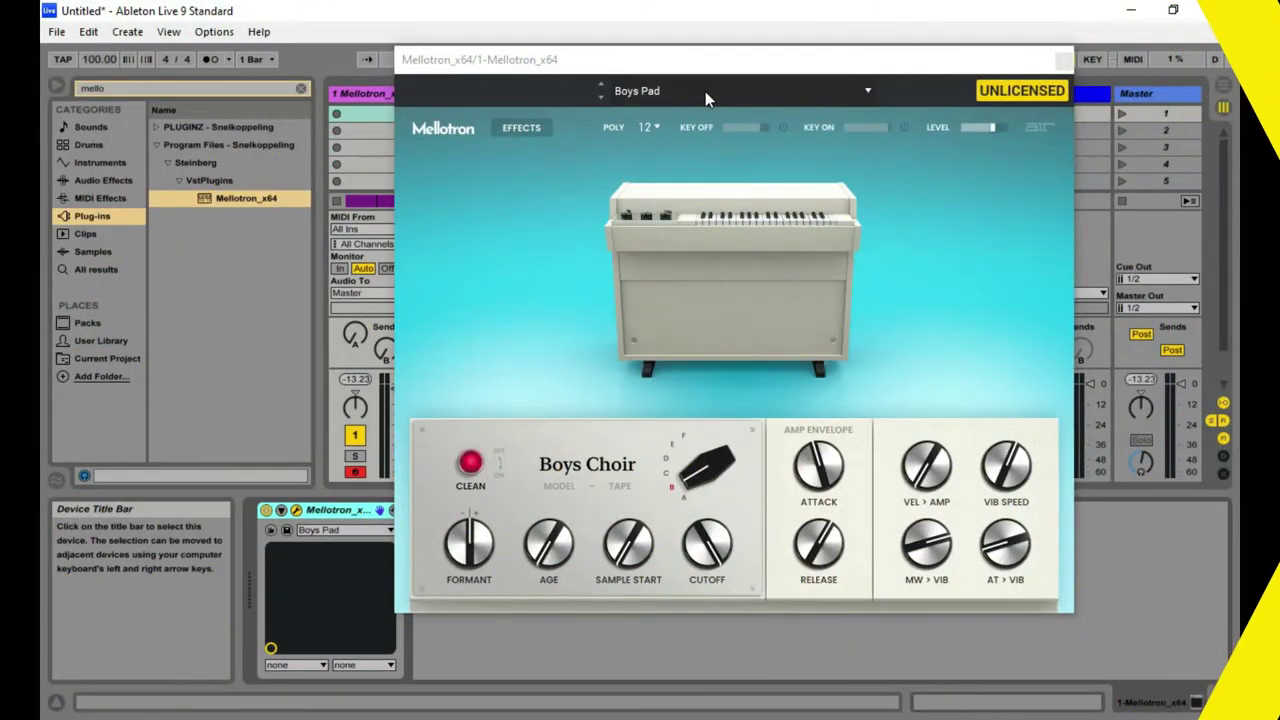
click(705, 91)
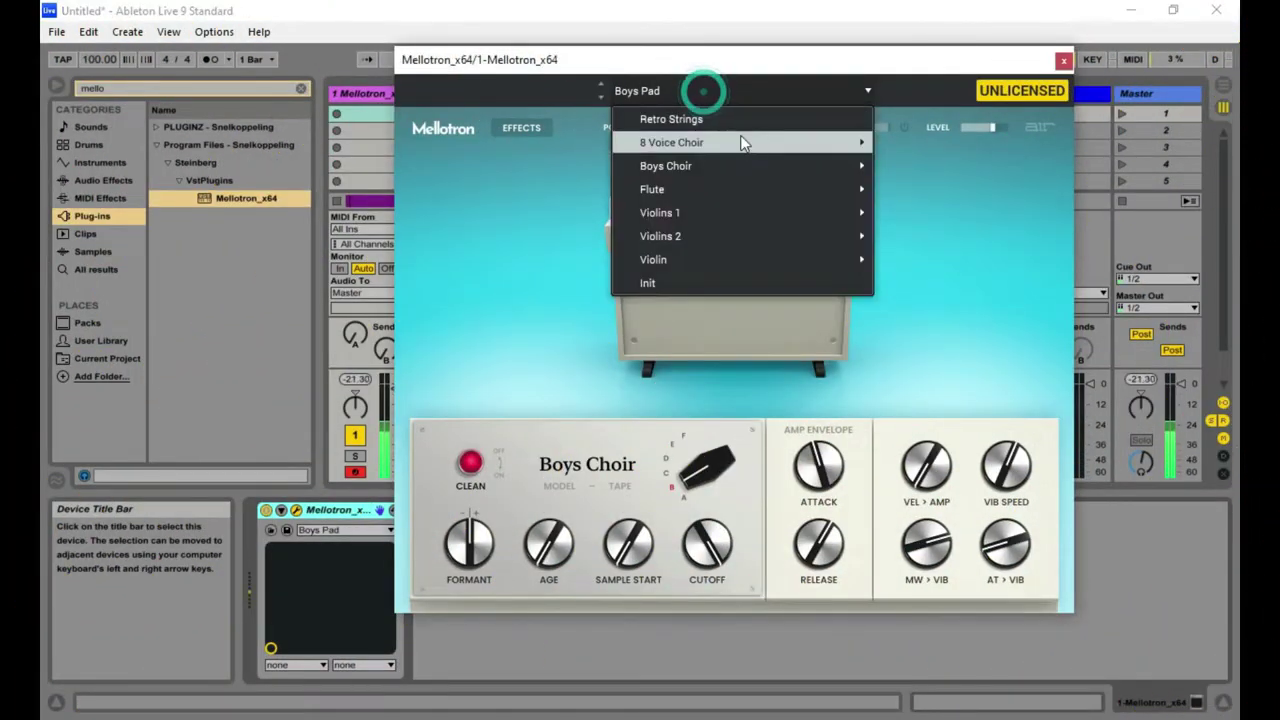
mouse_move(764, 169)
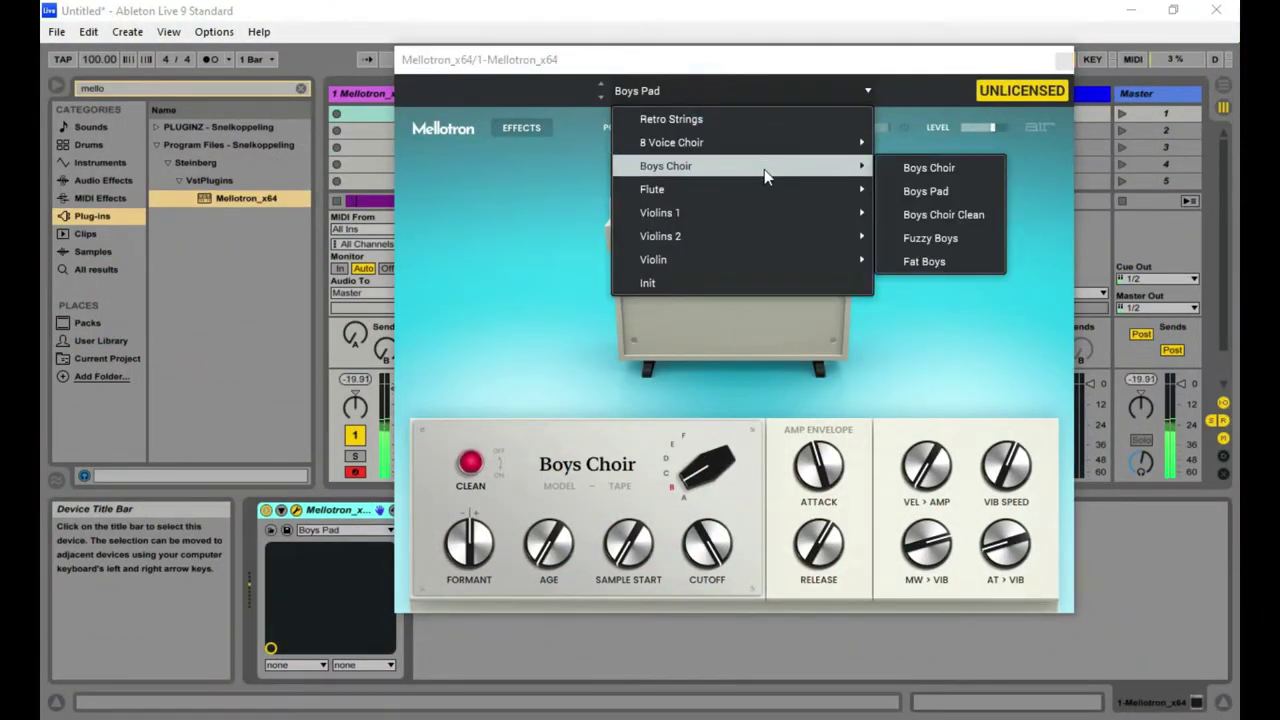
click(973, 218)
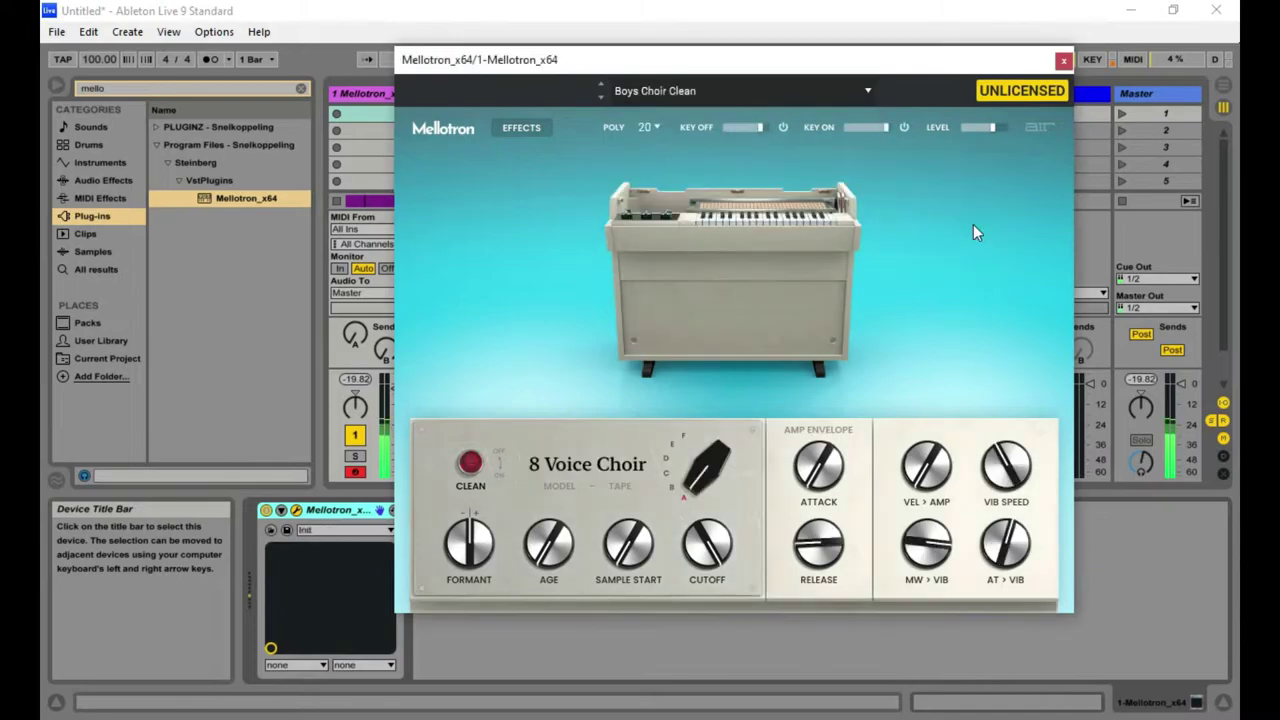
Step: Try the Fat Boys and Fuzzy Boys presets from the Boys Choir group
click(692, 92)
mouse_move(724, 168)
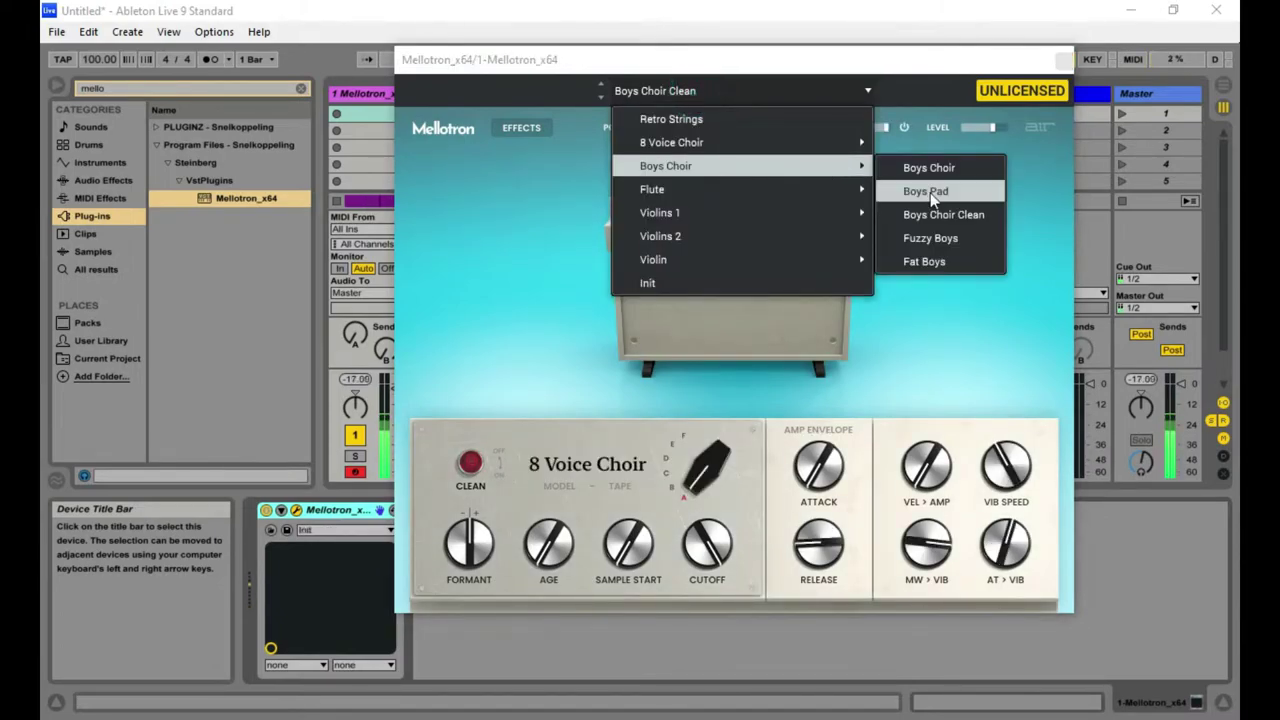
click(951, 263)
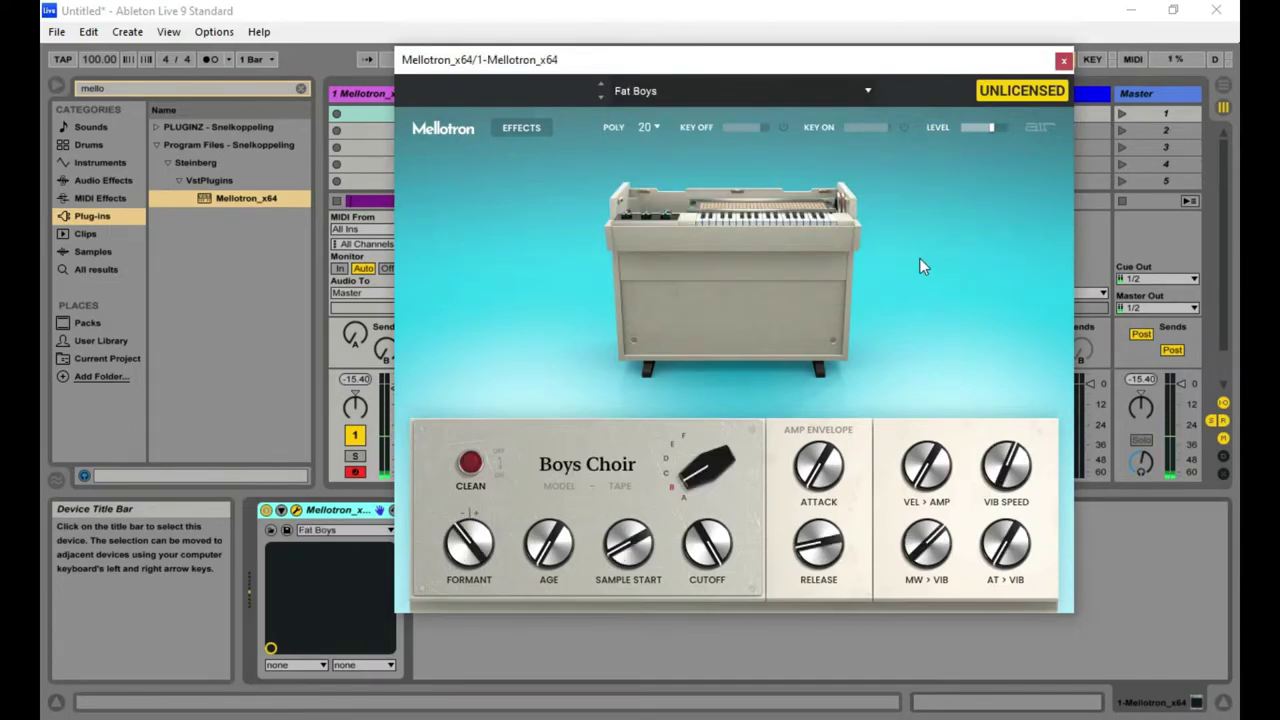
click(671, 97)
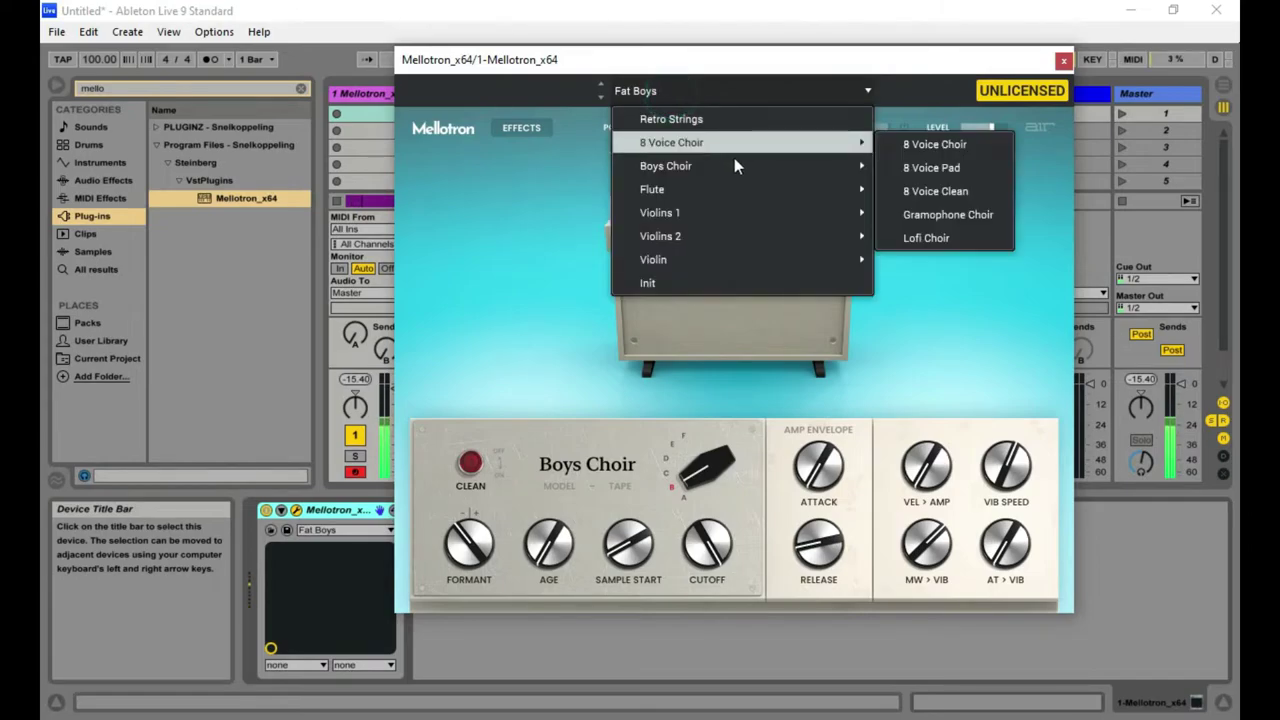
mouse_move(737, 168)
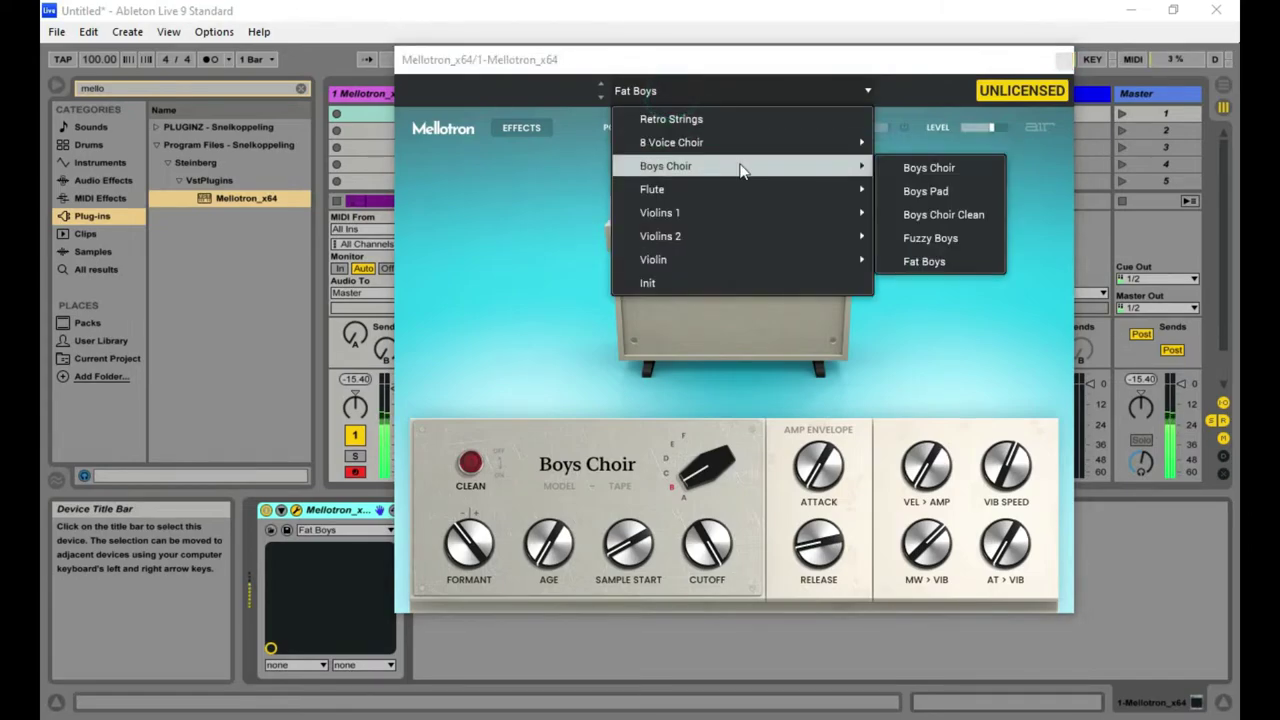
click(927, 237)
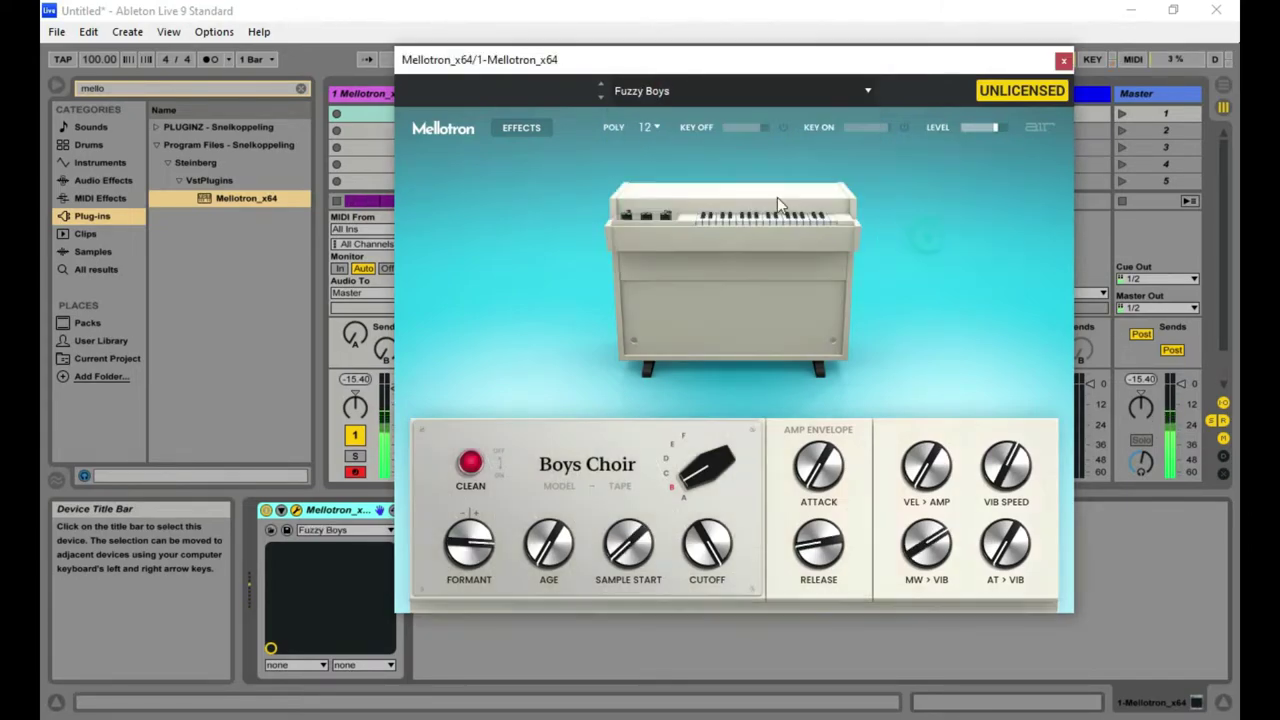
Step: Load the Violins 1 preset, followed by Violins 1 Clean from the same preset group
click(670, 100)
mouse_move(726, 214)
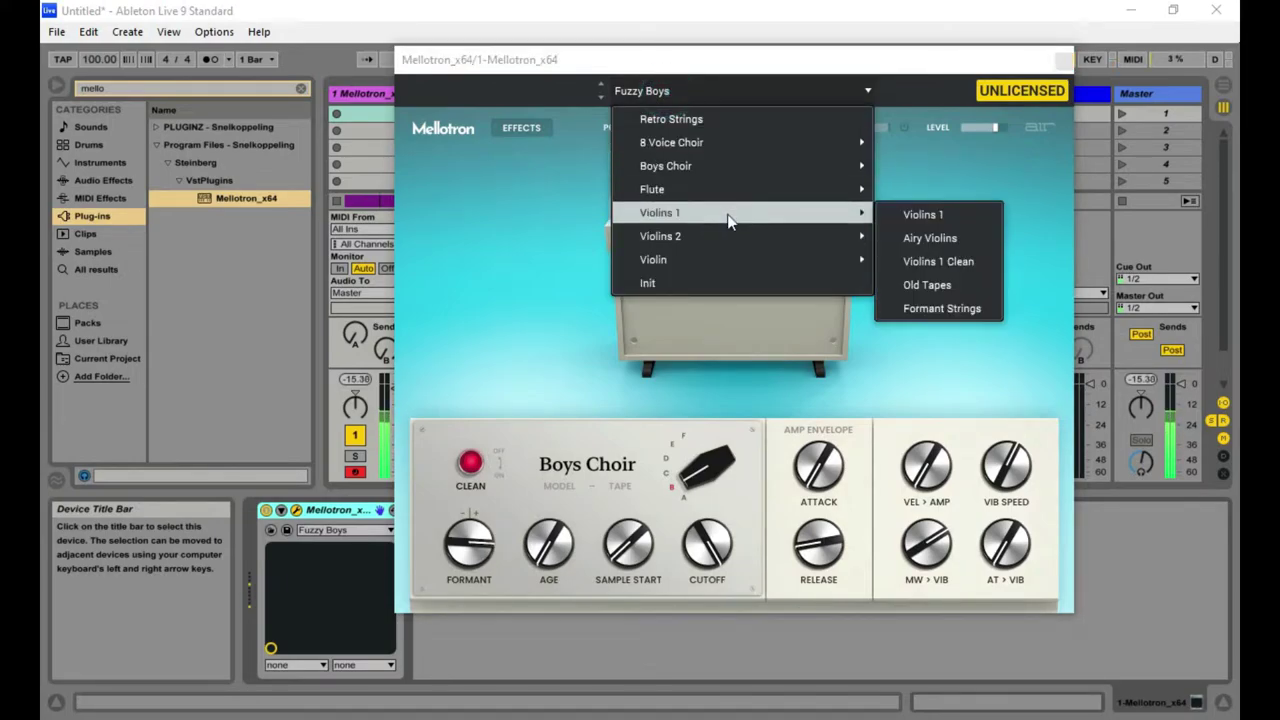
click(907, 222)
click(640, 94)
mouse_move(733, 224)
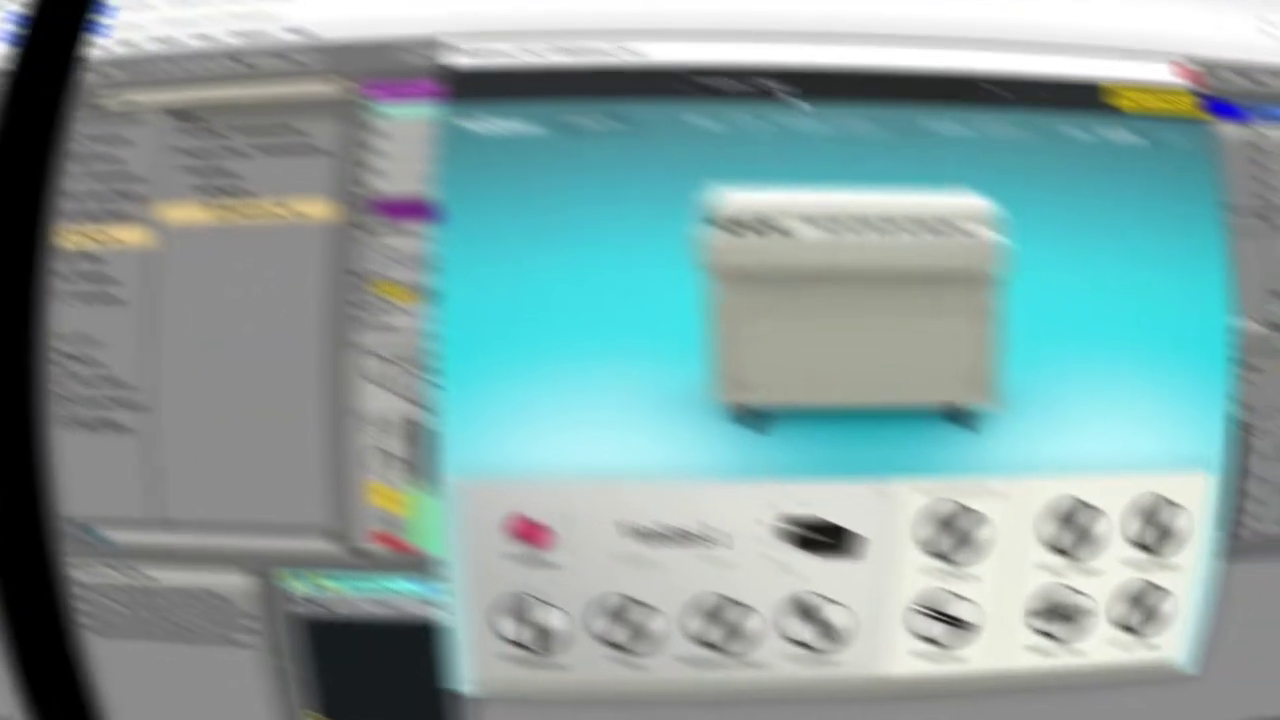
Step: Try the Violins 2 Clean preset, followed by Violins 2 from the same preset group
click(677, 88)
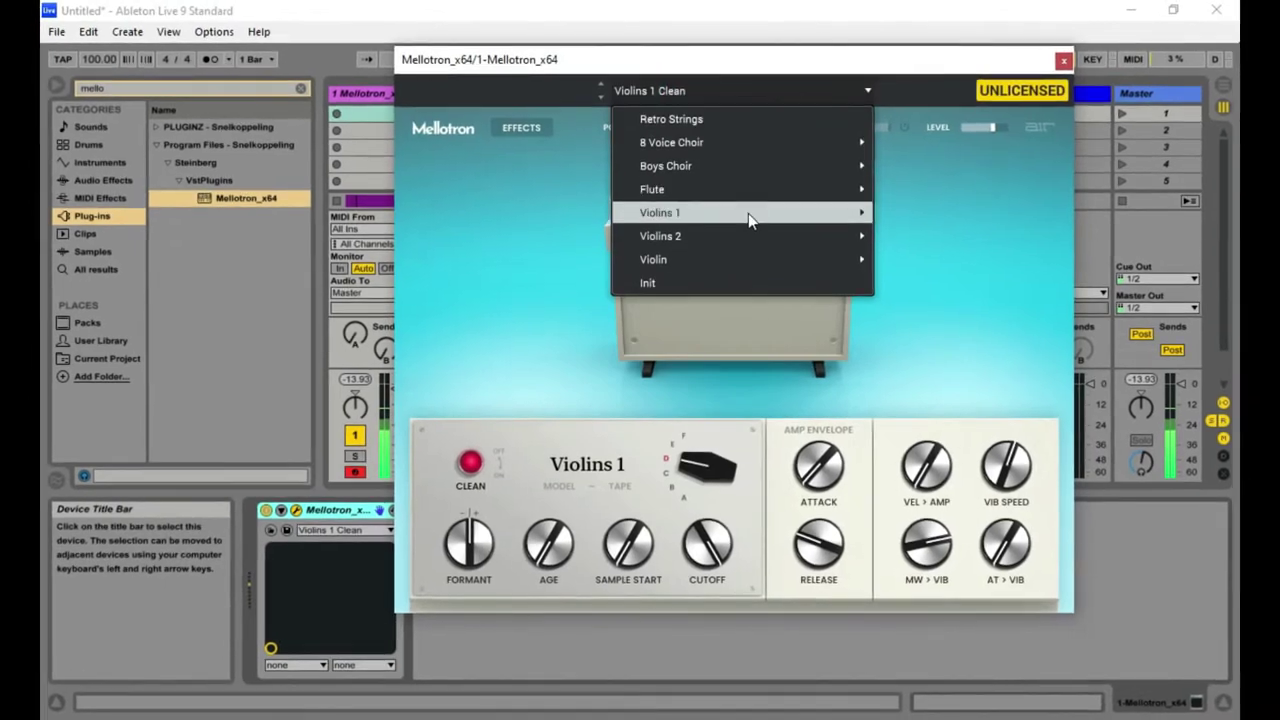
mouse_move(744, 237)
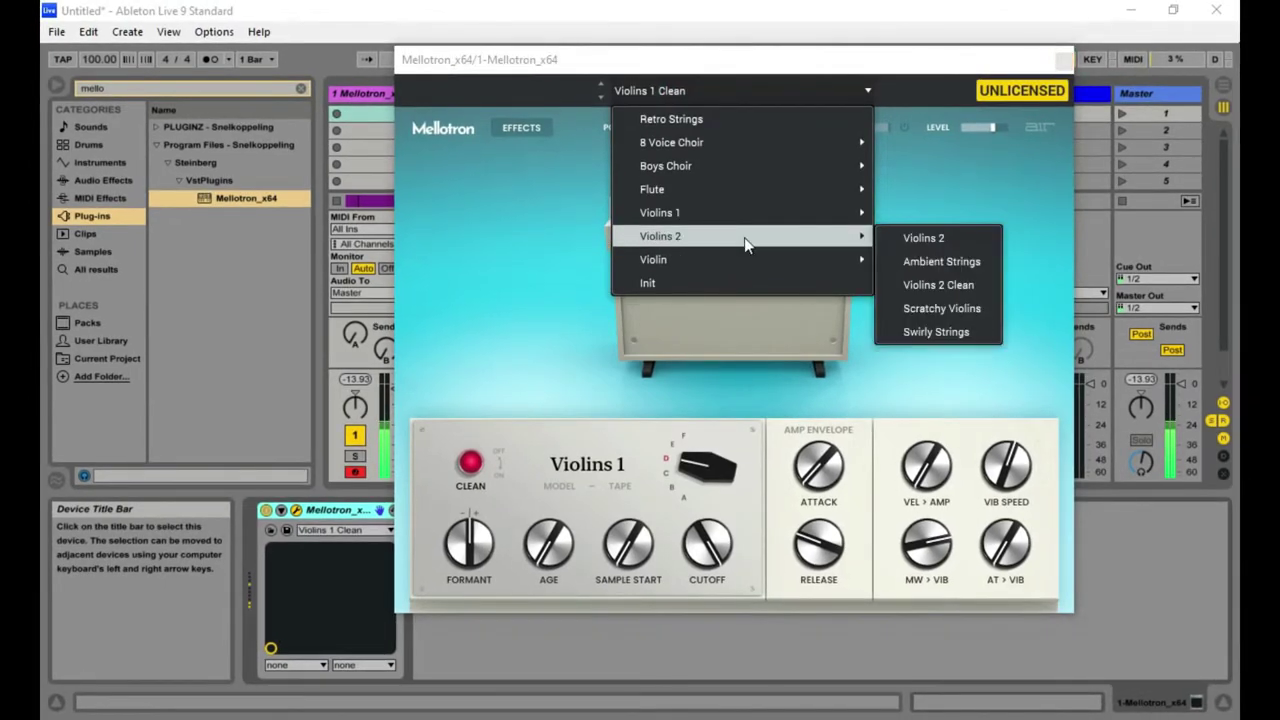
click(962, 284)
click(659, 90)
mouse_move(727, 243)
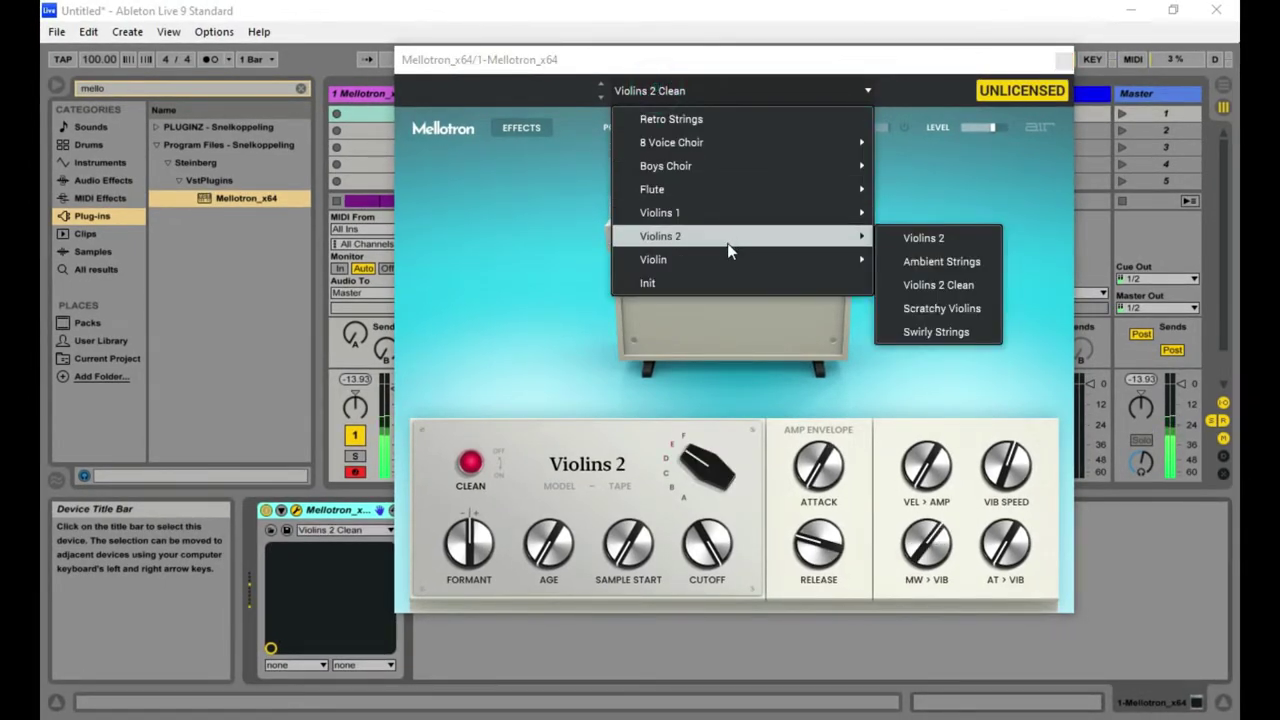
click(913, 240)
Step: Try the Scratchy Violins preset from the Violins 2 group
click(663, 91)
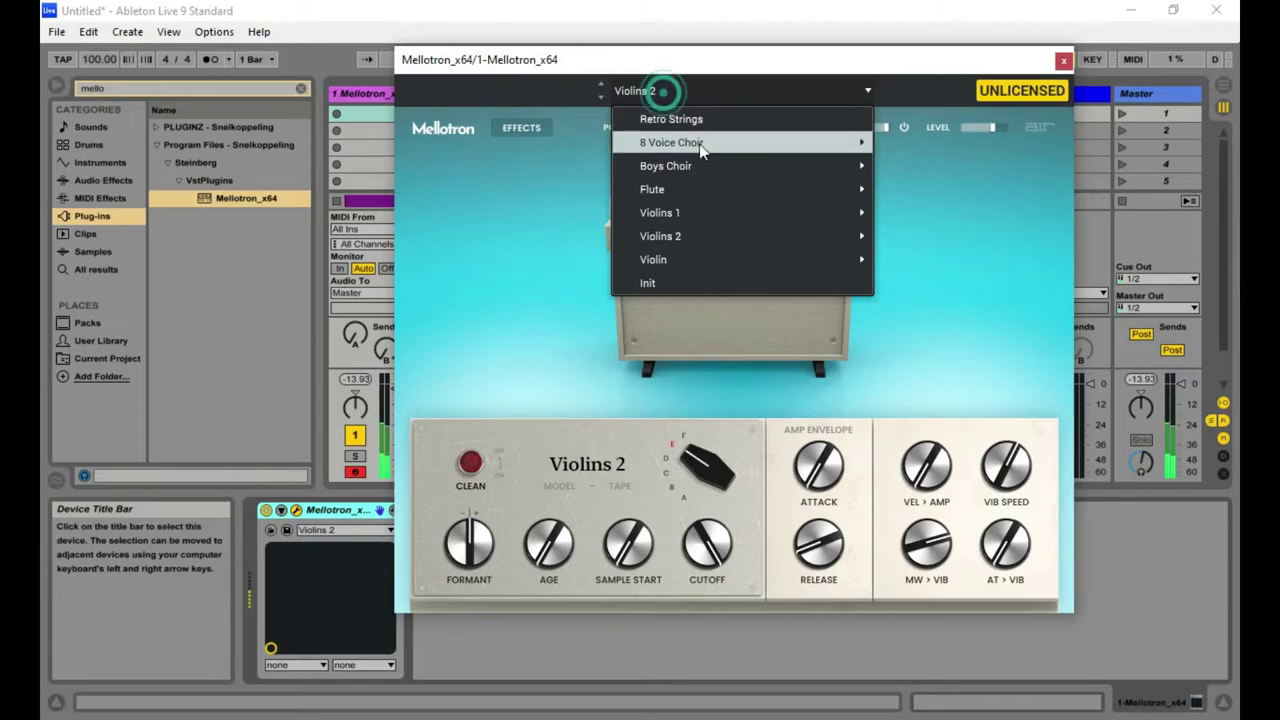
mouse_move(746, 236)
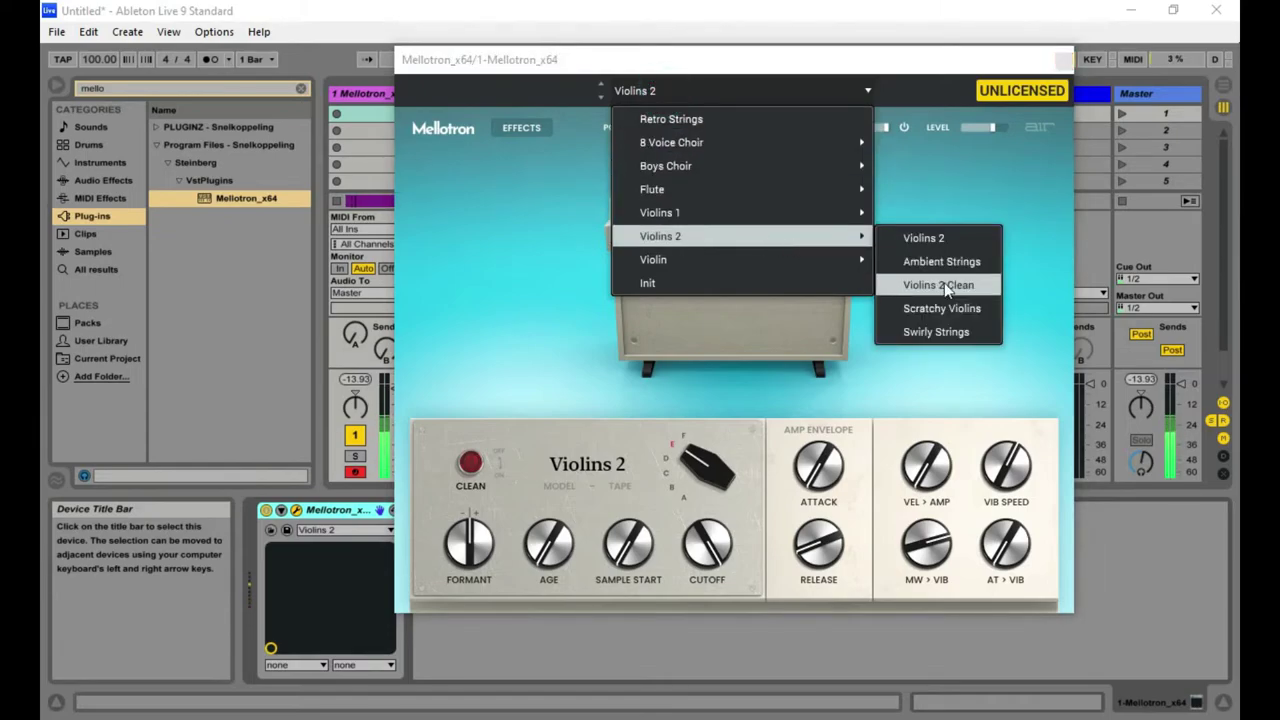
click(958, 309)
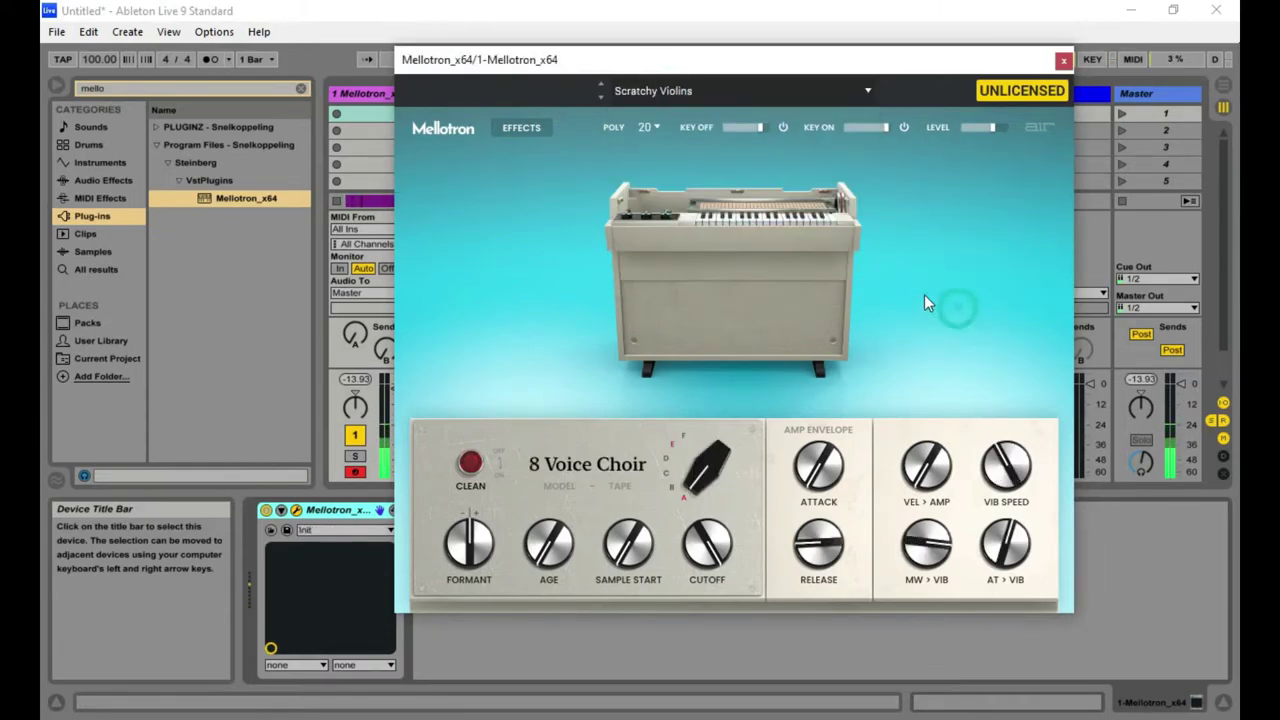
Step: Try the Violin preset, followed by Violin Clean from the Violin group
click(686, 94)
mouse_move(758, 260)
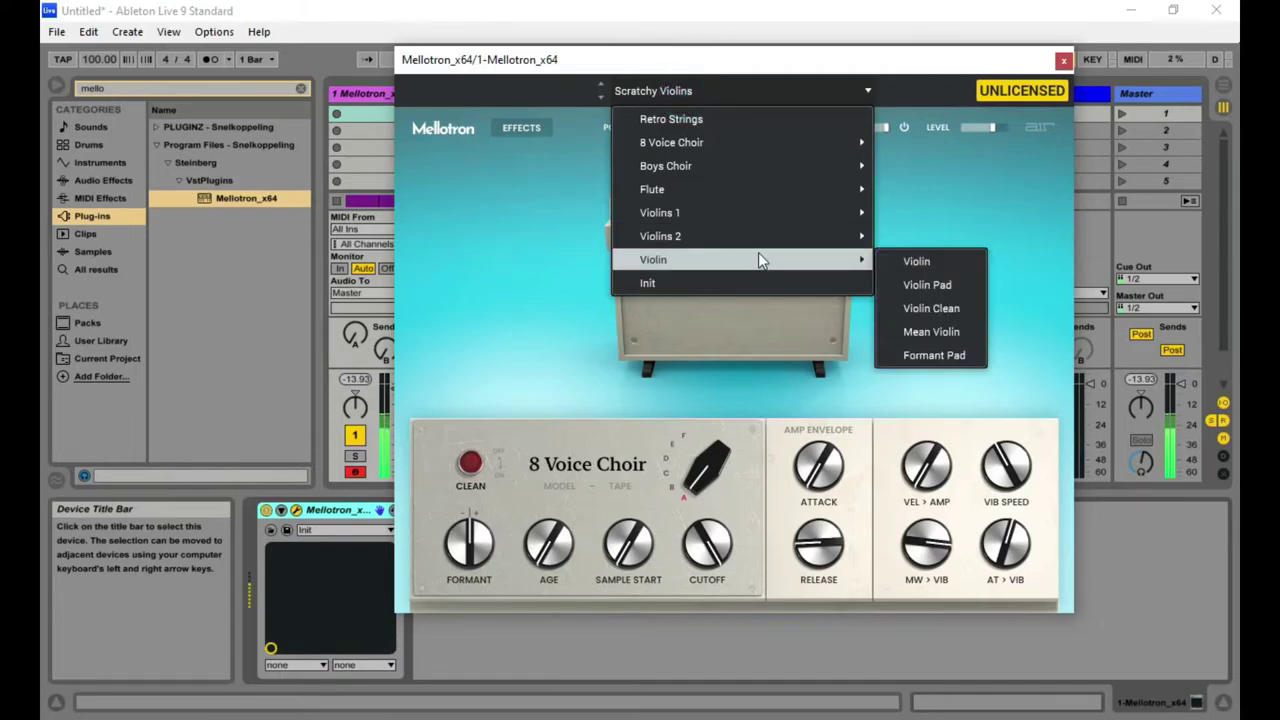
click(914, 268)
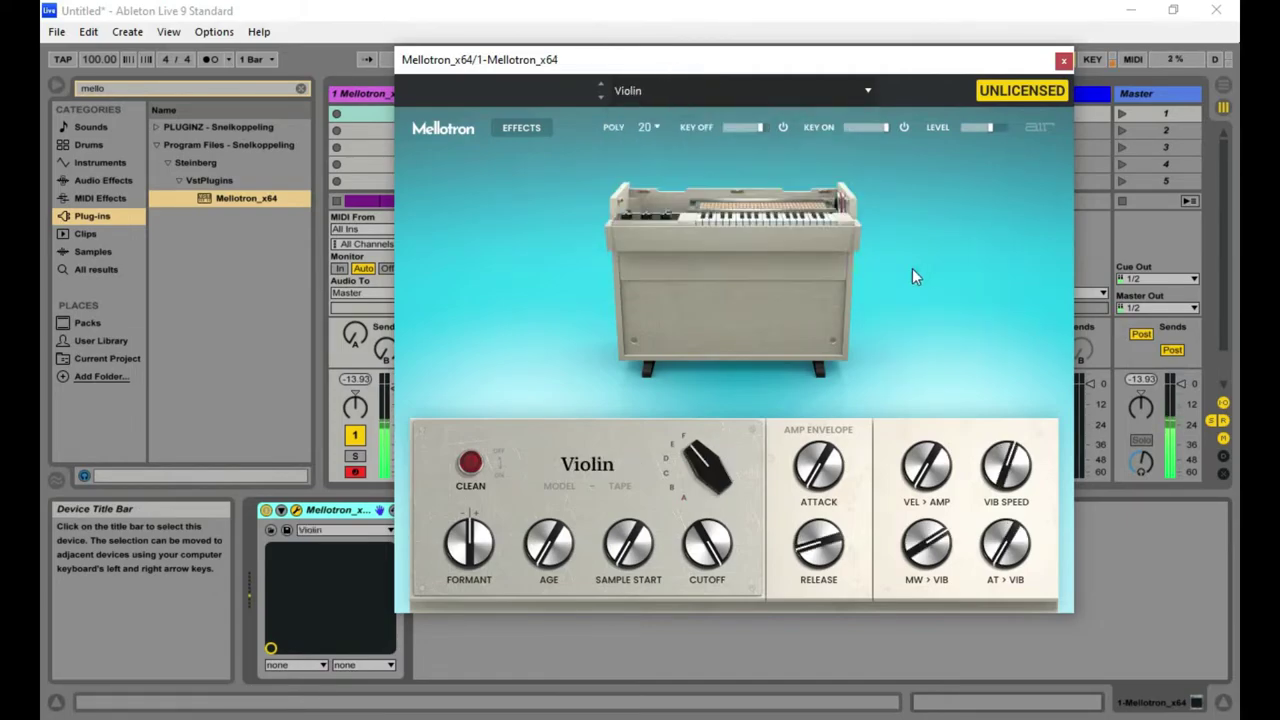
click(642, 94)
mouse_move(736, 245)
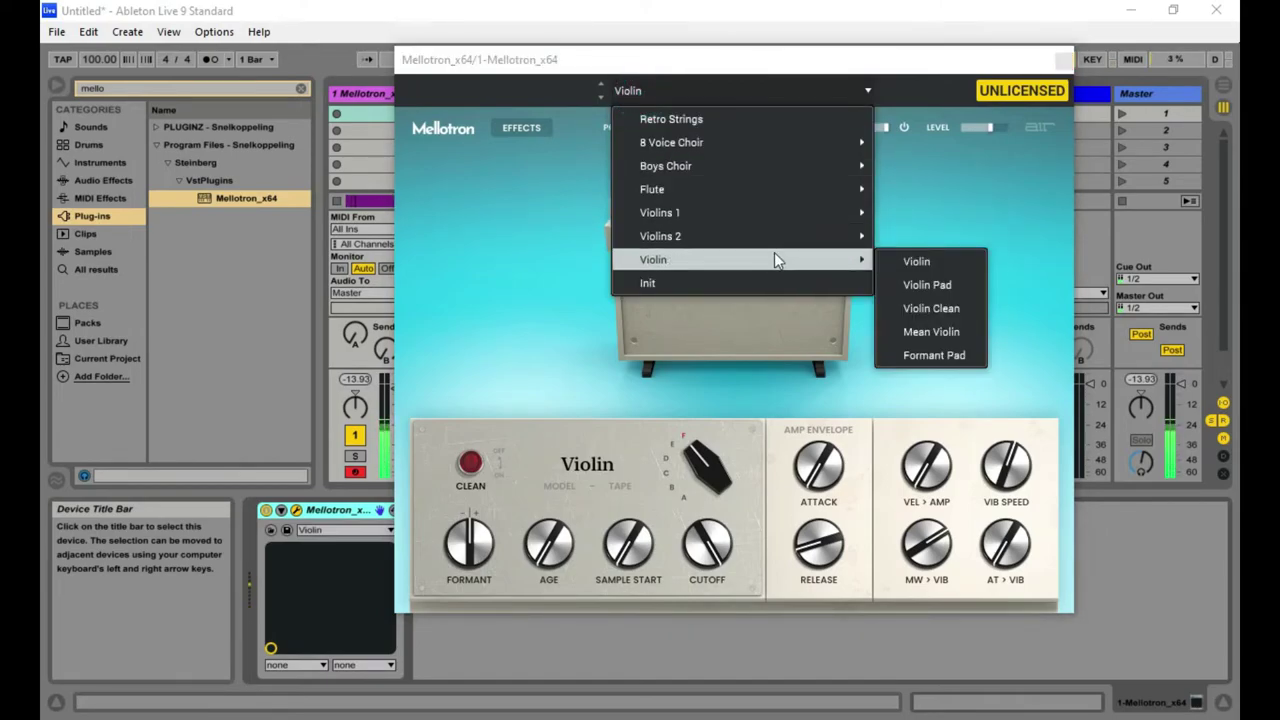
click(950, 310)
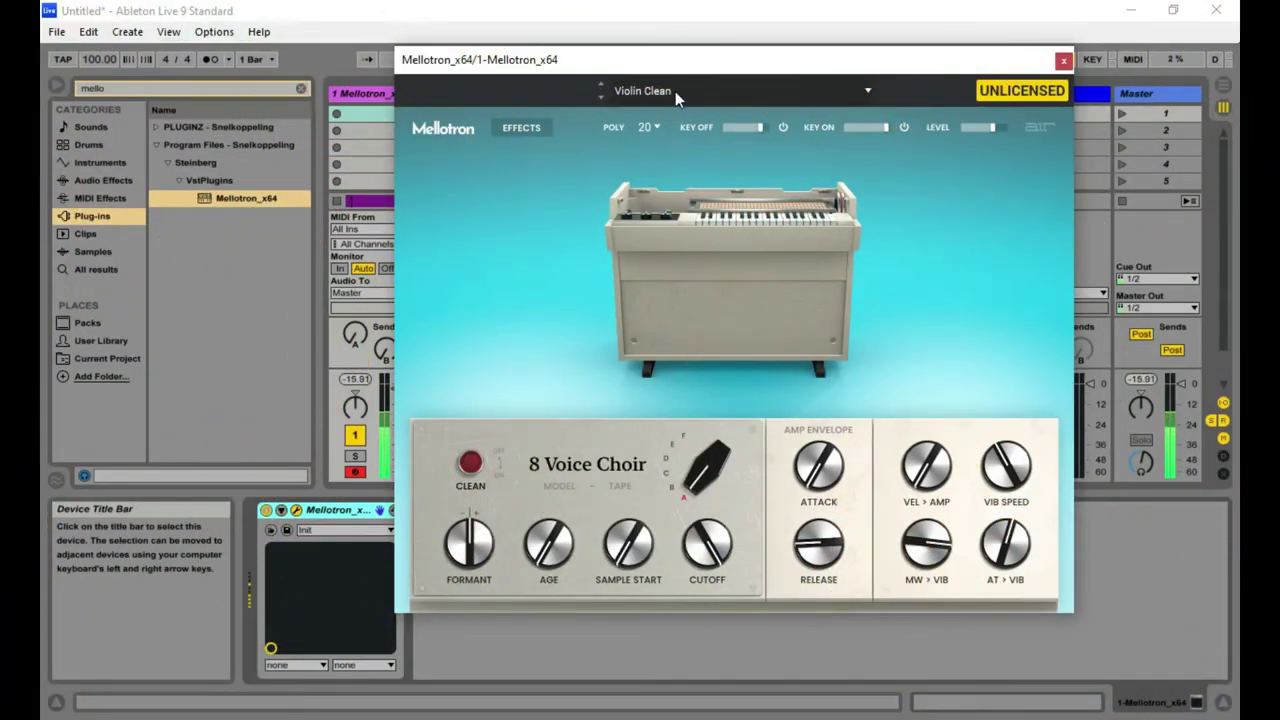
Step: Return to the Violin preset and try Violin Pad from the same group
click(675, 91)
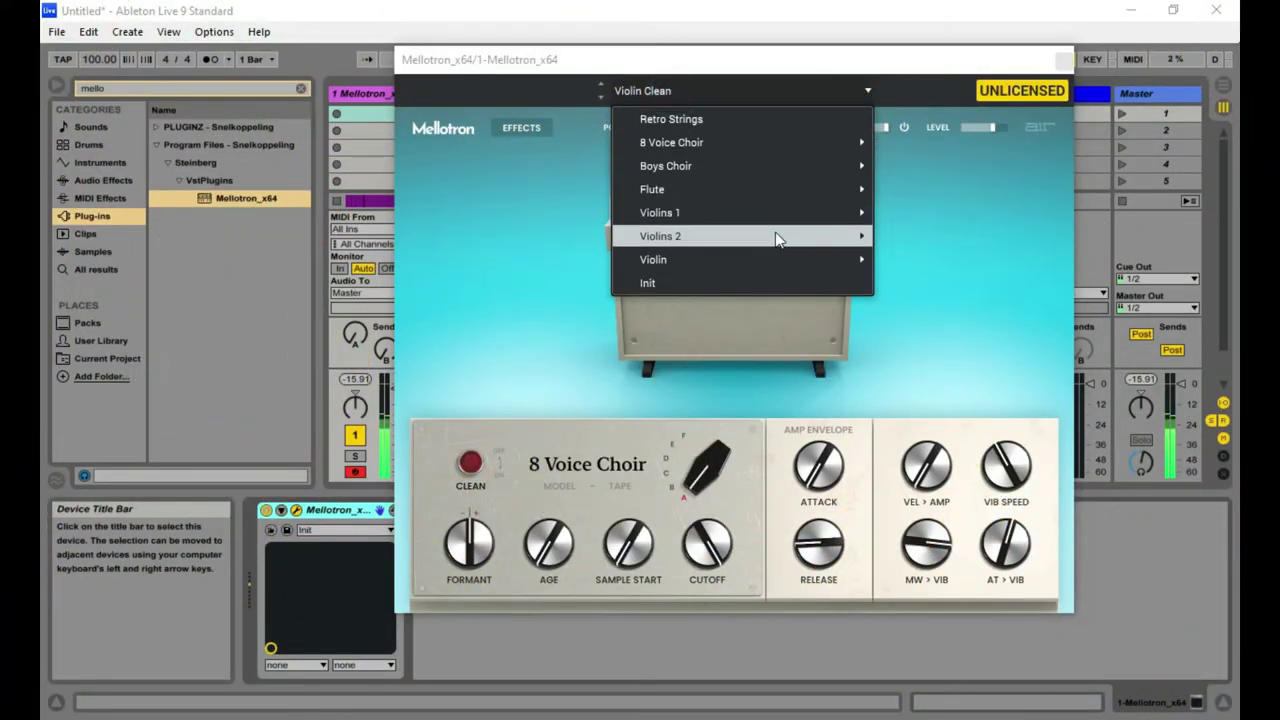
mouse_move(798, 270)
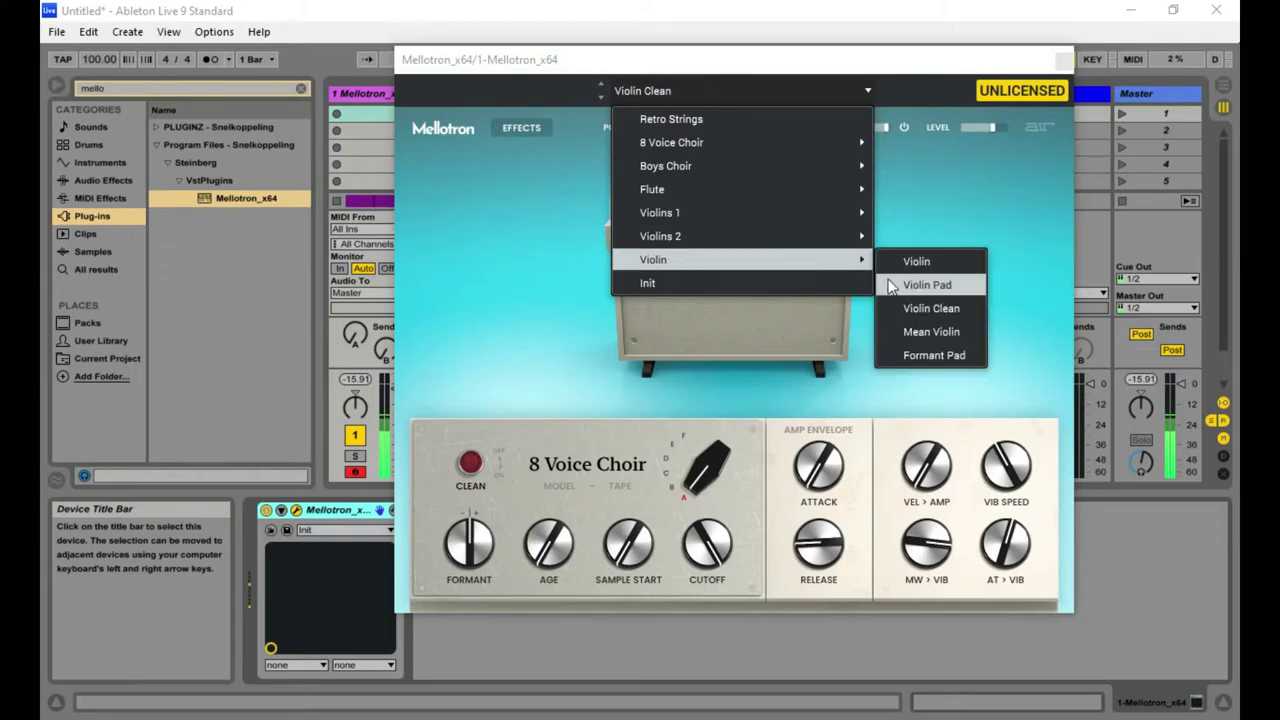
click(930, 265)
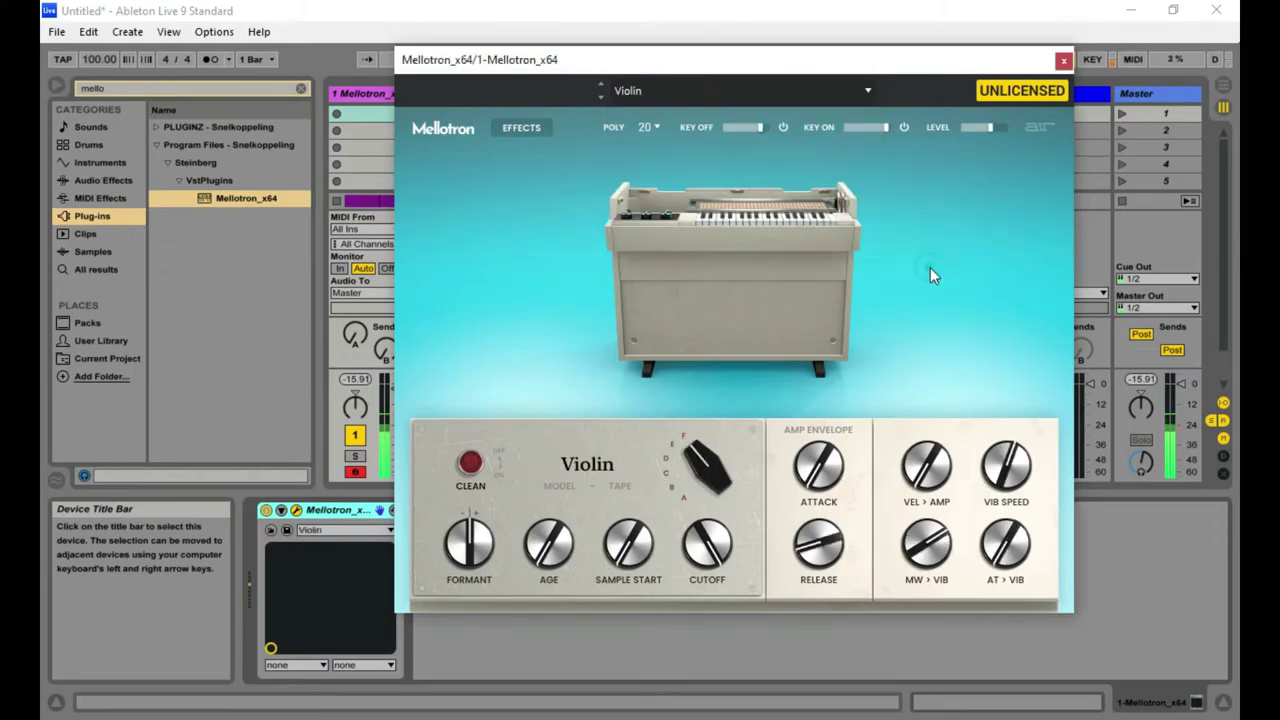
click(684, 92)
mouse_move(785, 263)
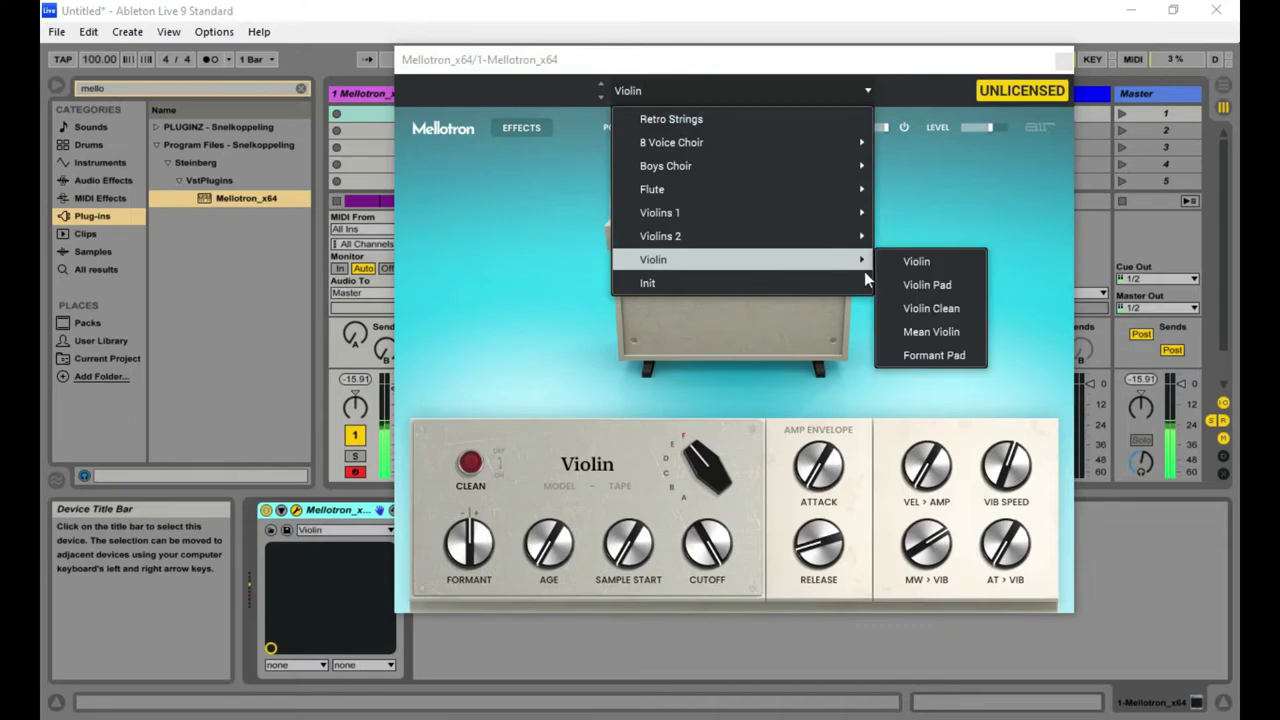
click(948, 286)
Step: Load the Formant Pad preset from the Violin group and leave the preset list closed
click(638, 91)
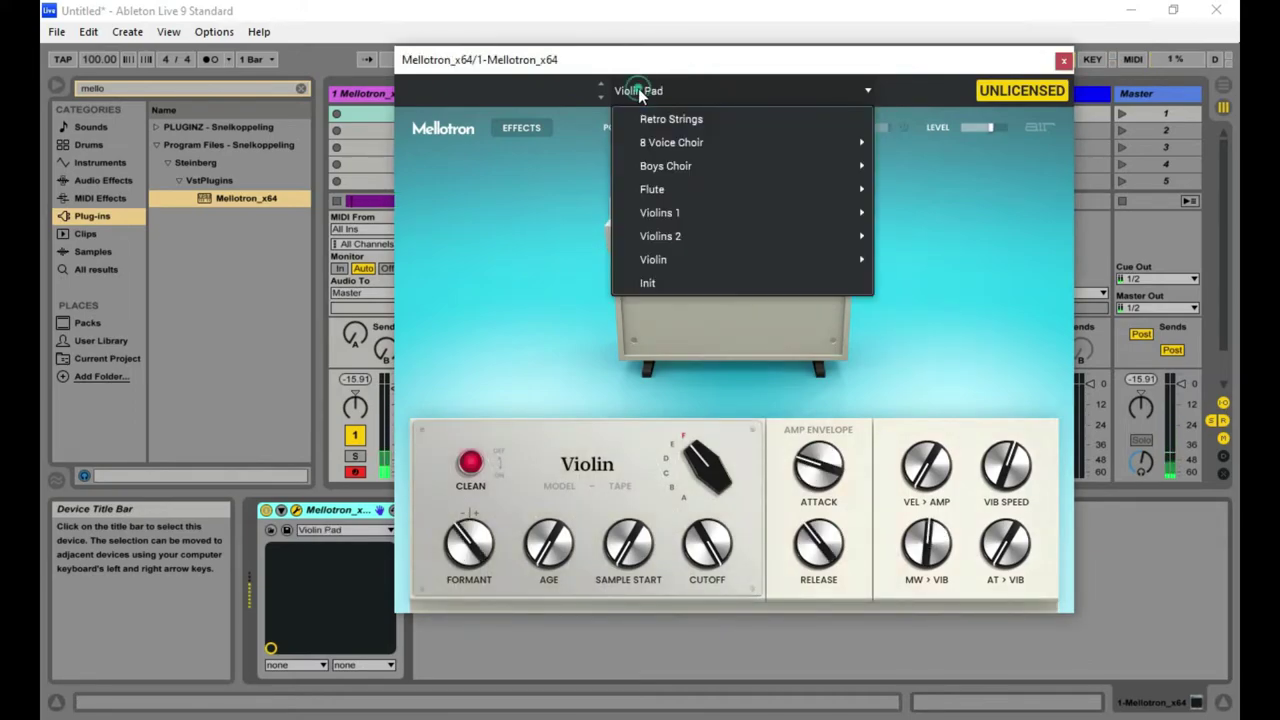
mouse_move(809, 264)
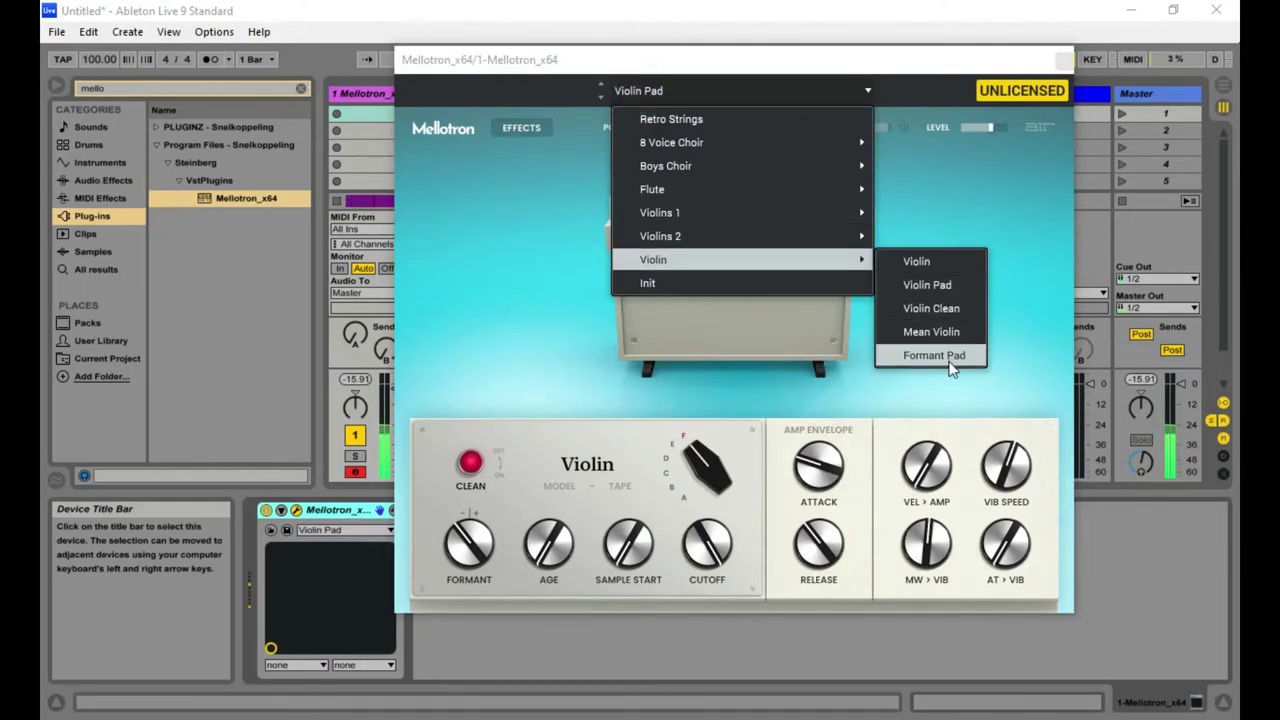
click(934, 356)
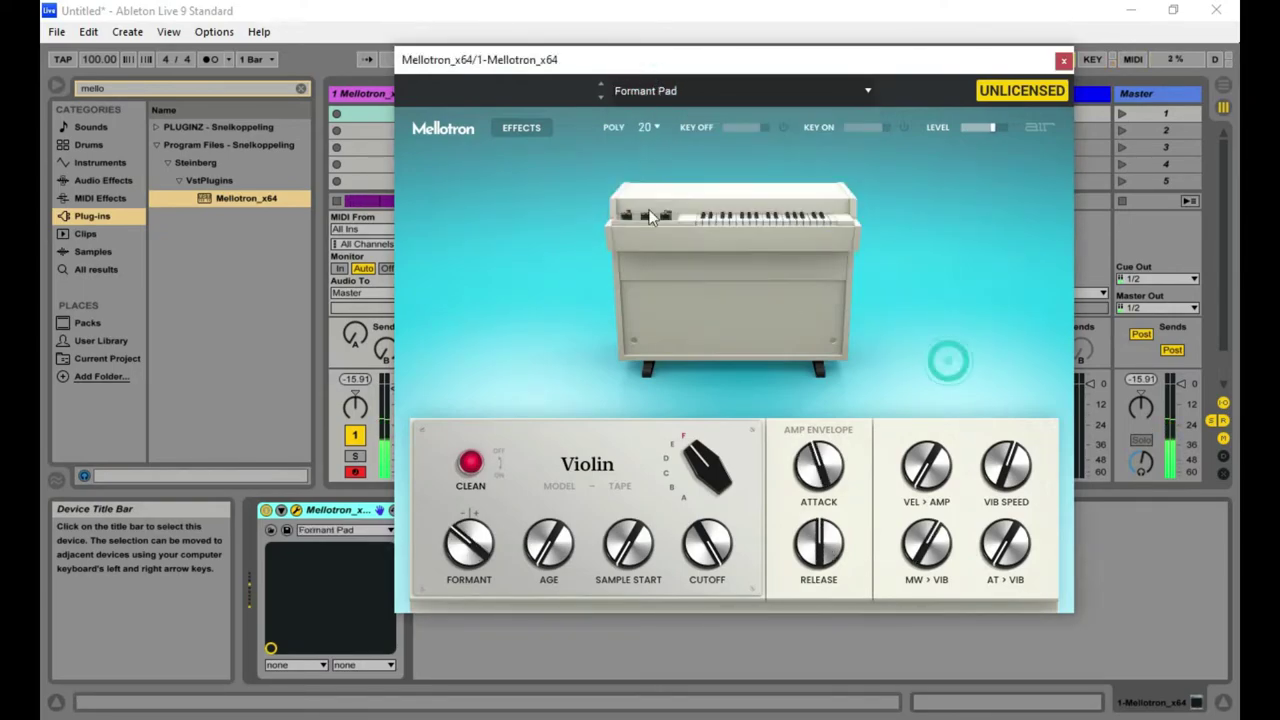
click(637, 95)
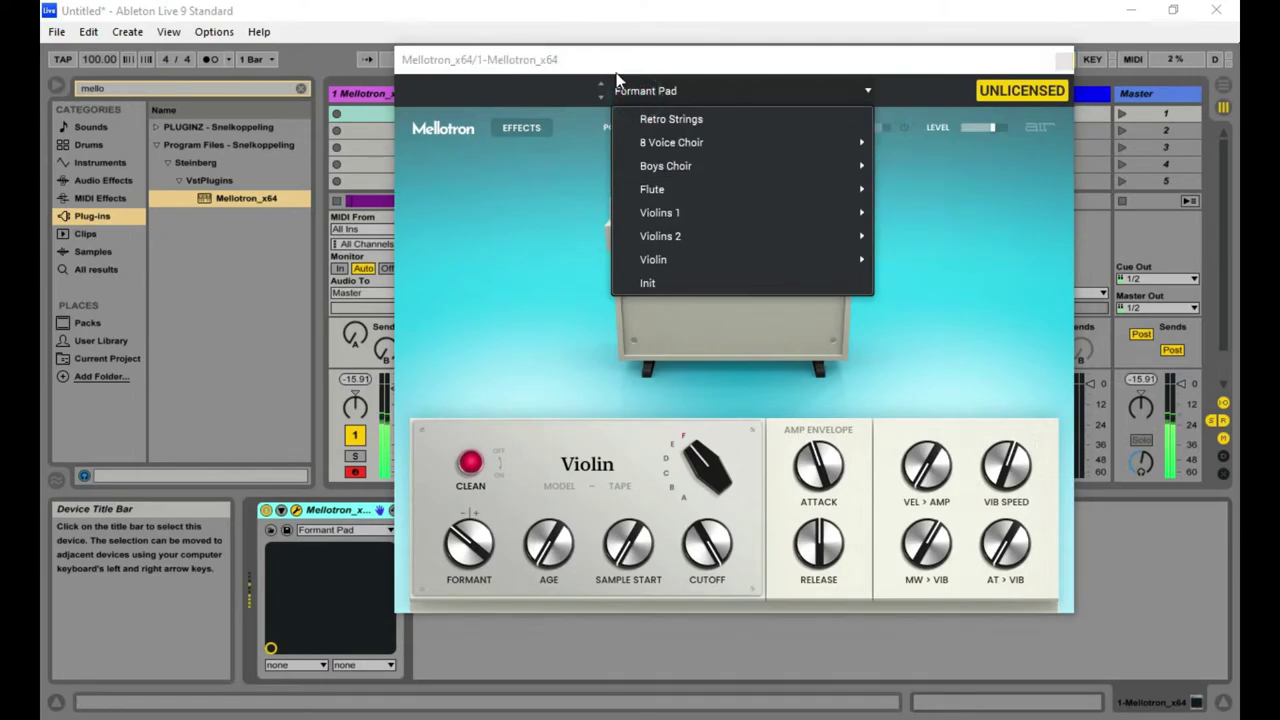
click(612, 60)
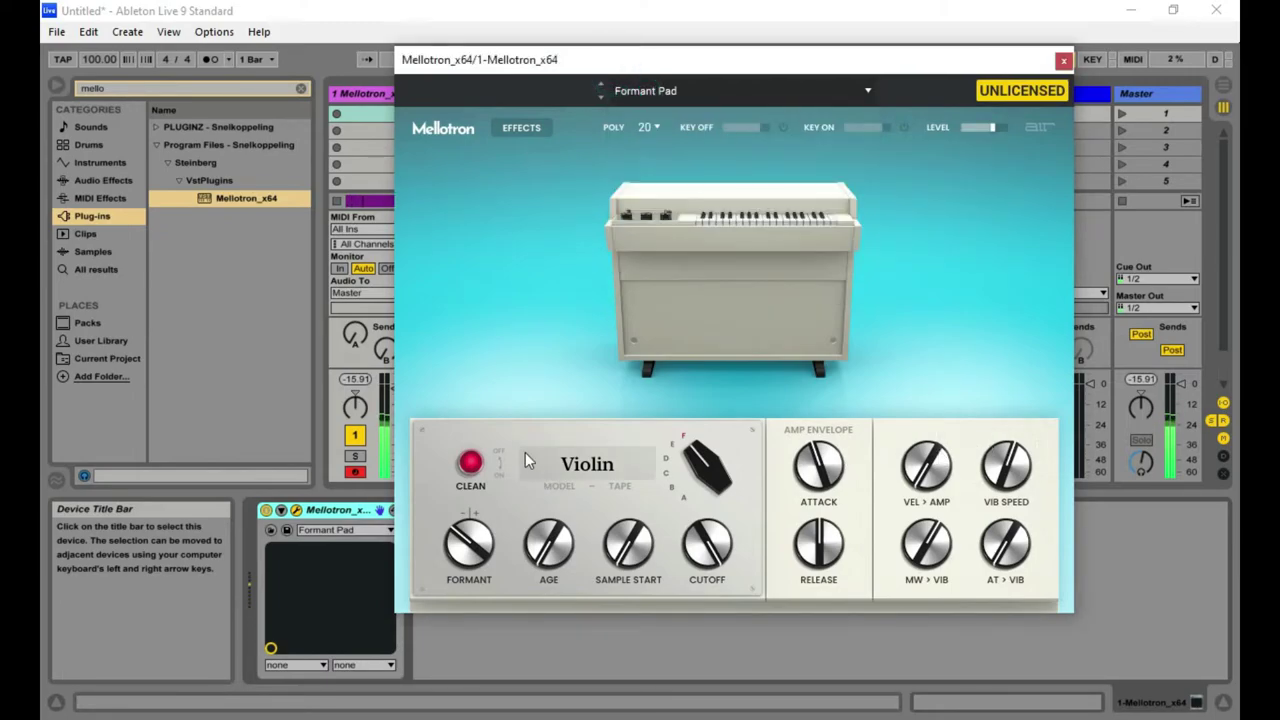